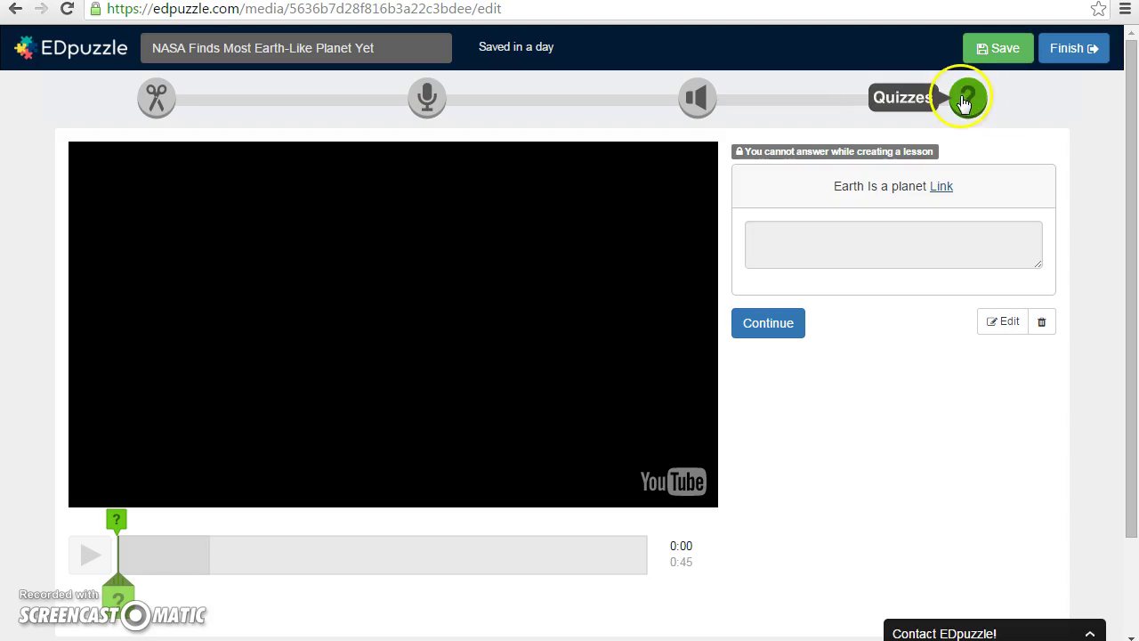
- Delete the existing 'Earth Is a planet' question and pause the NASA video at 0:05
left_click(1043, 324)
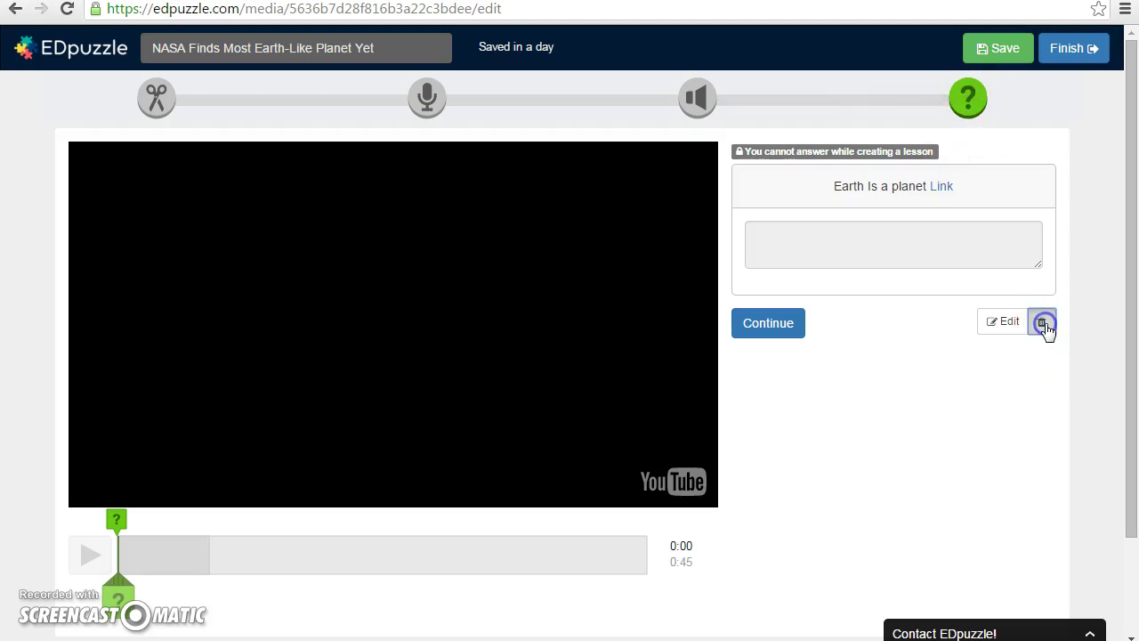
left_click(970, 313)
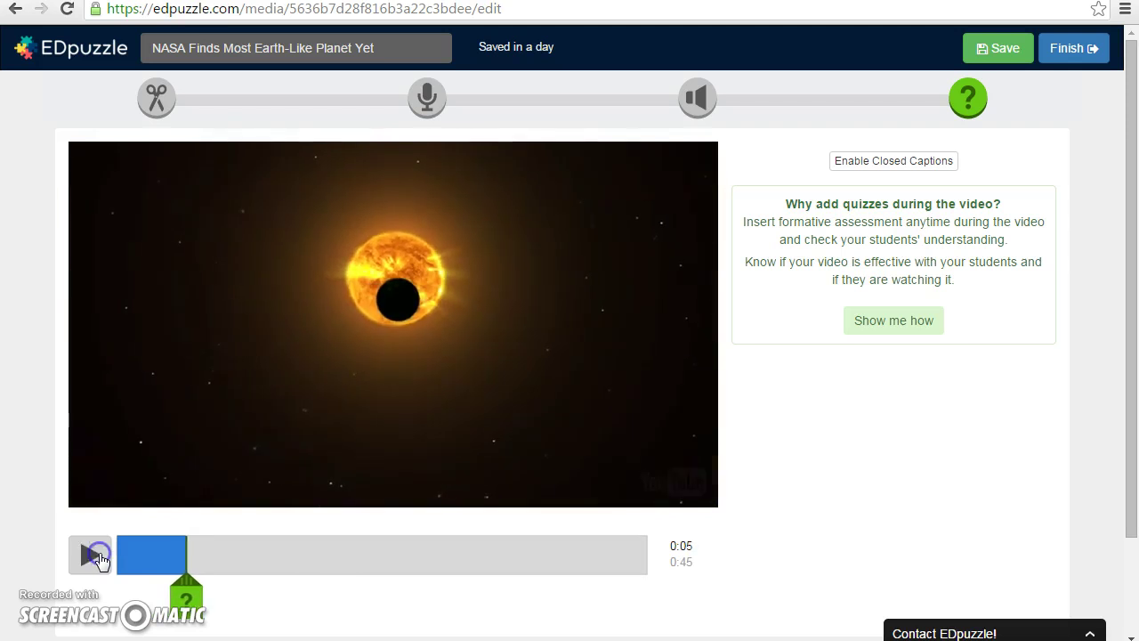
left_click(93, 555)
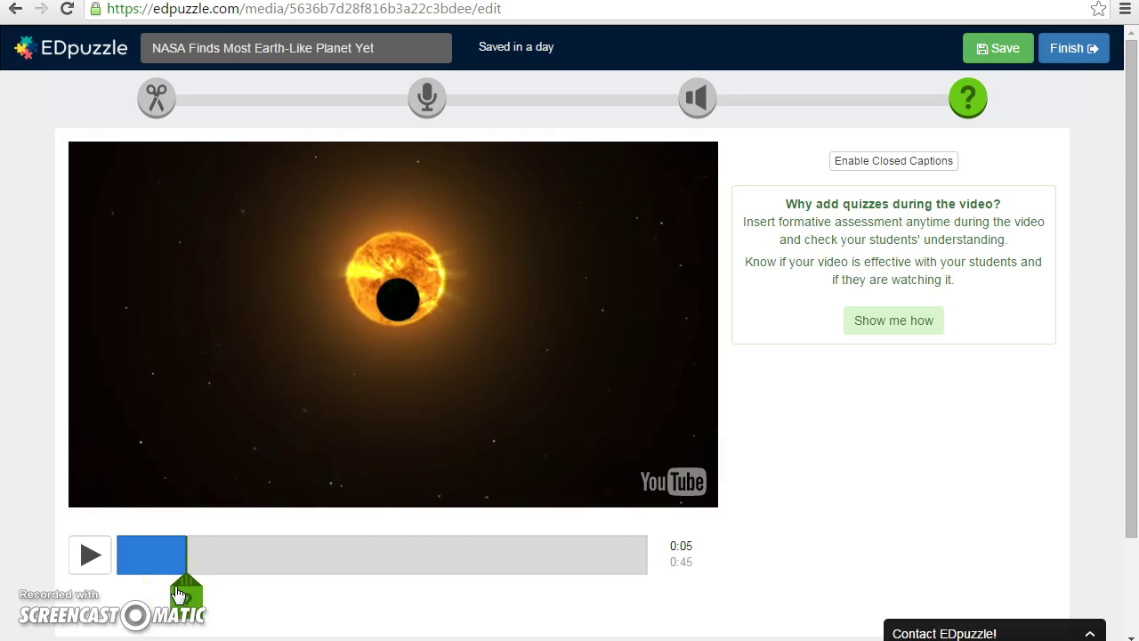
- Draft an open-ended question at 0:05 reading 'Earth is a planet', then start adding a link
left_click(179, 593)
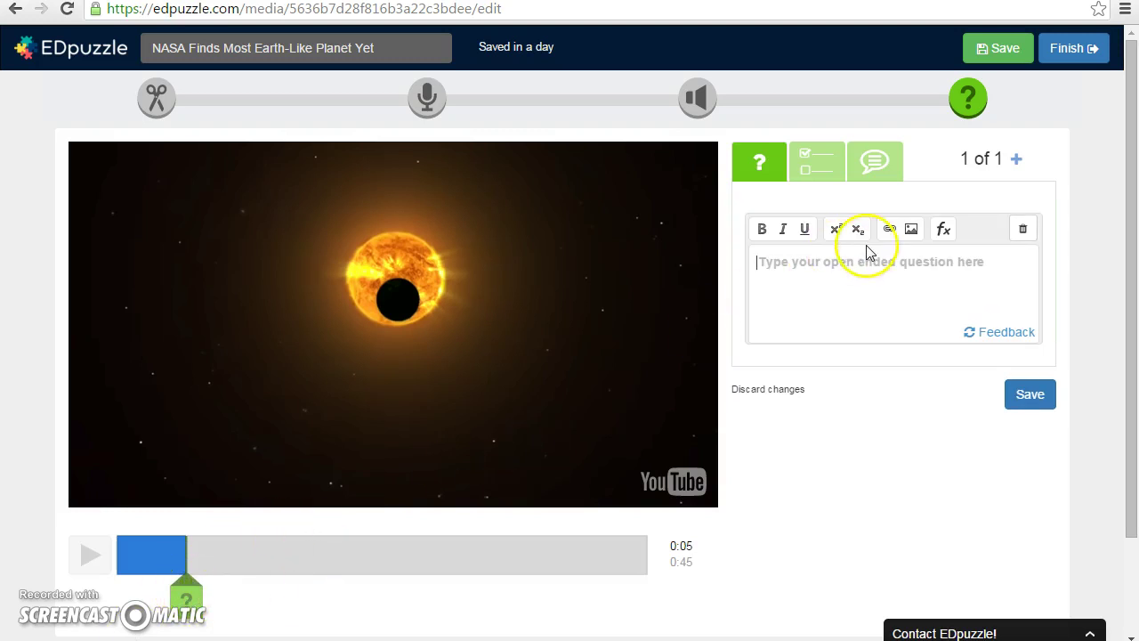
left_click(834, 274)
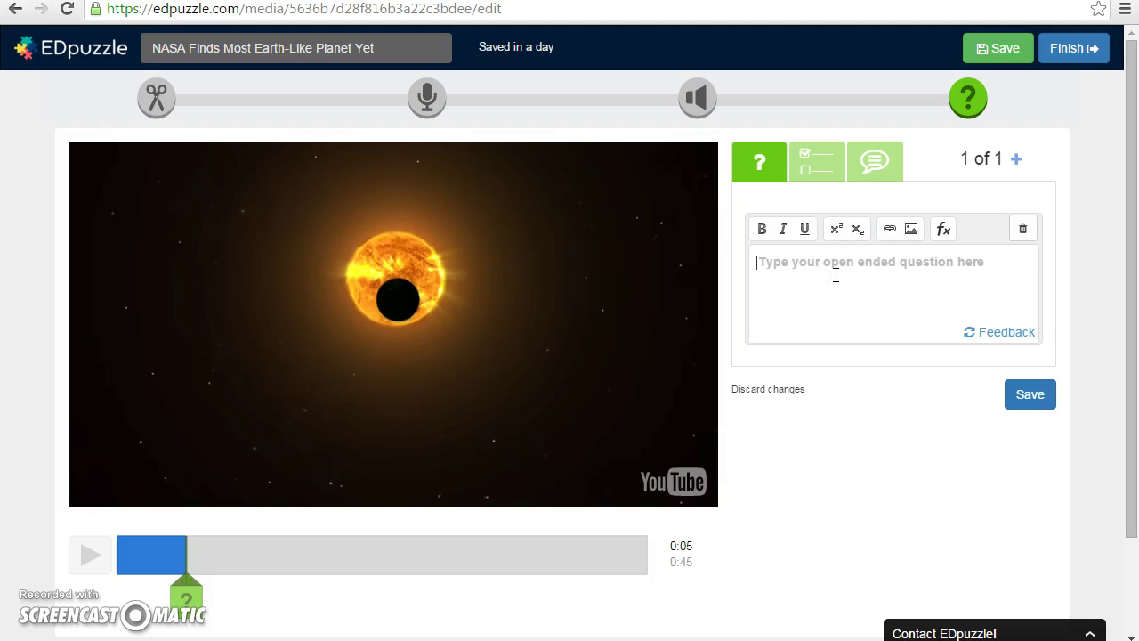
type("Ea")
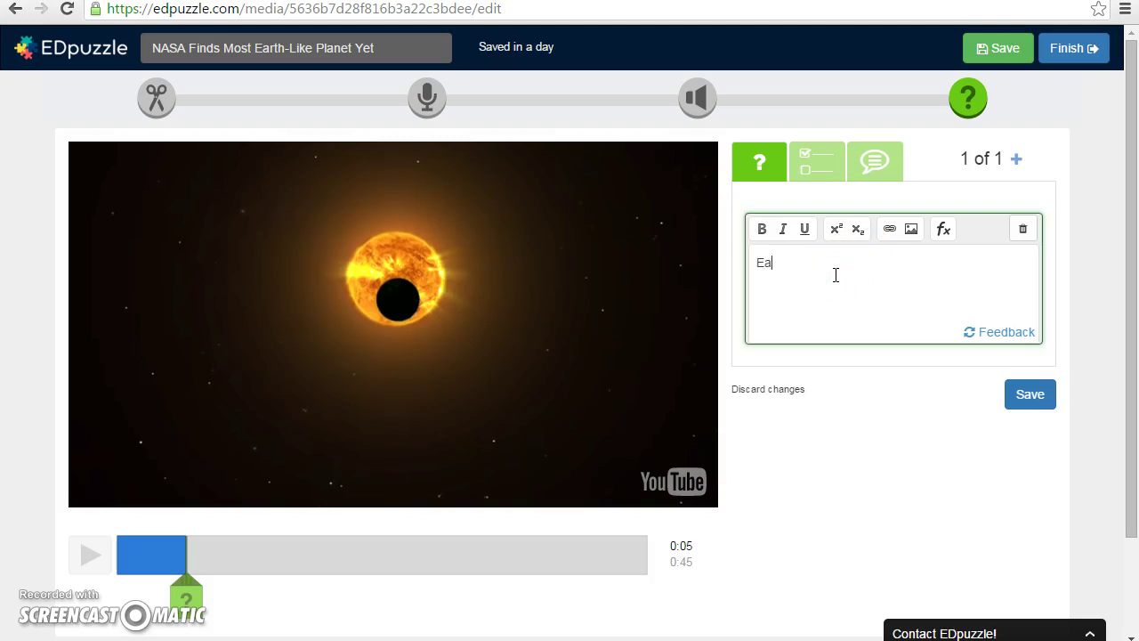
type("rth is a planet")
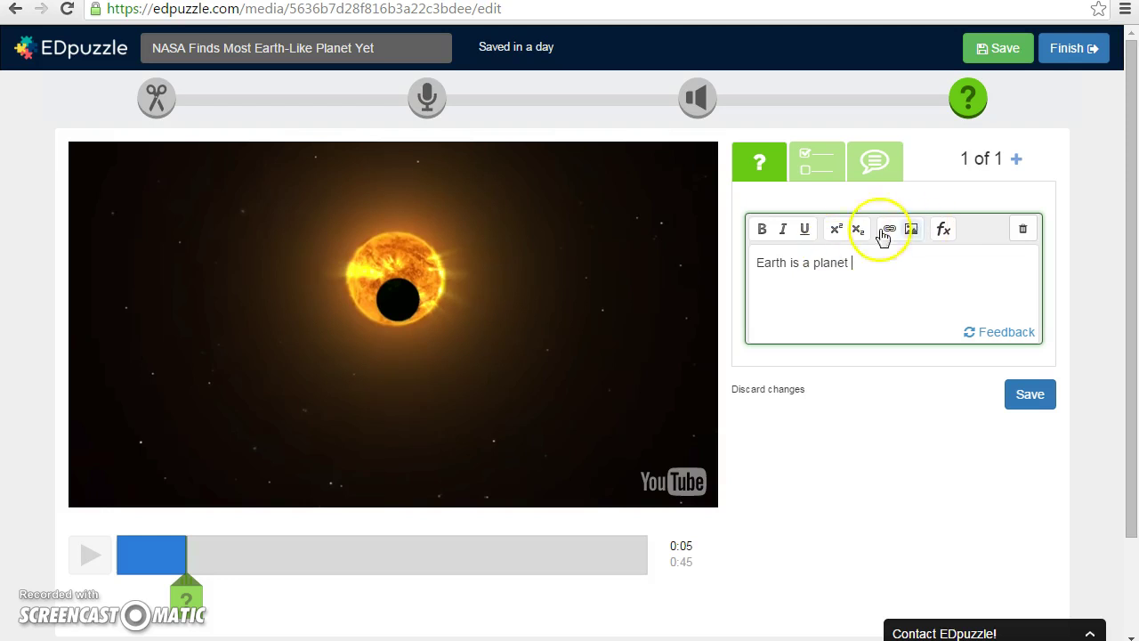
left_click(889, 228)
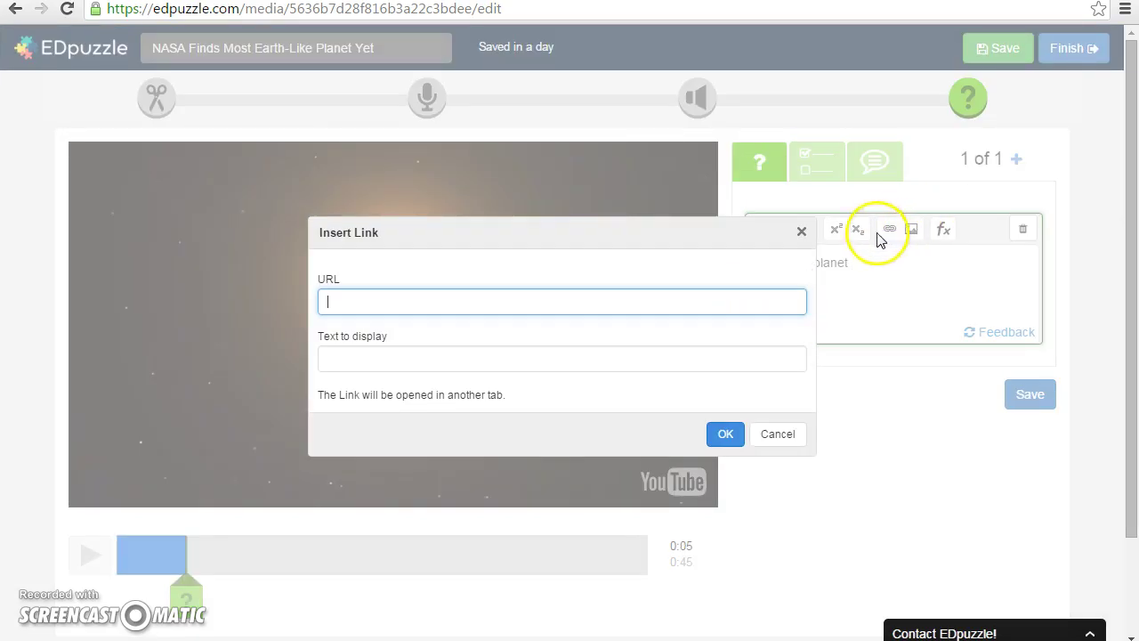
left_click(481, 300)
type("www.g")
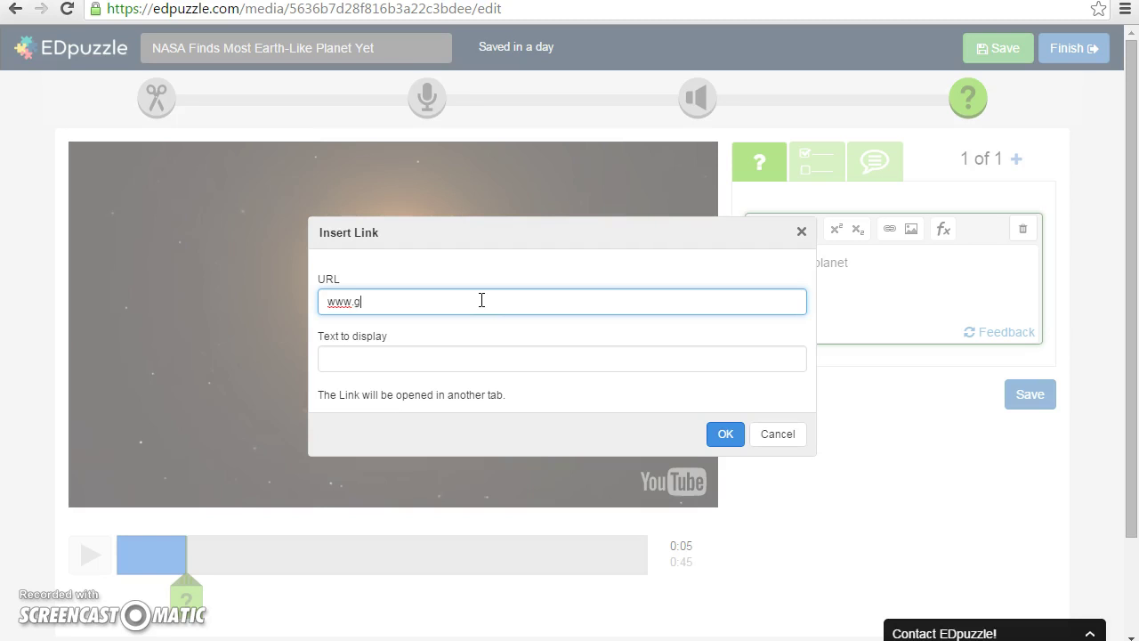
type("oogle.com")
left_click(480, 306)
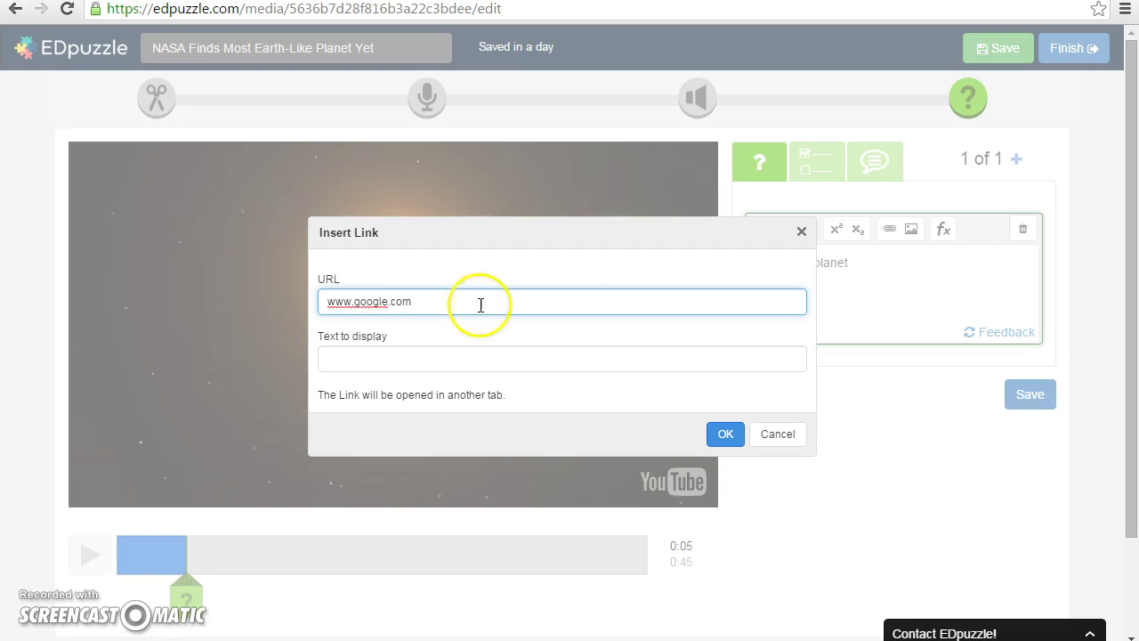
left_click(395, 357)
type("Link")
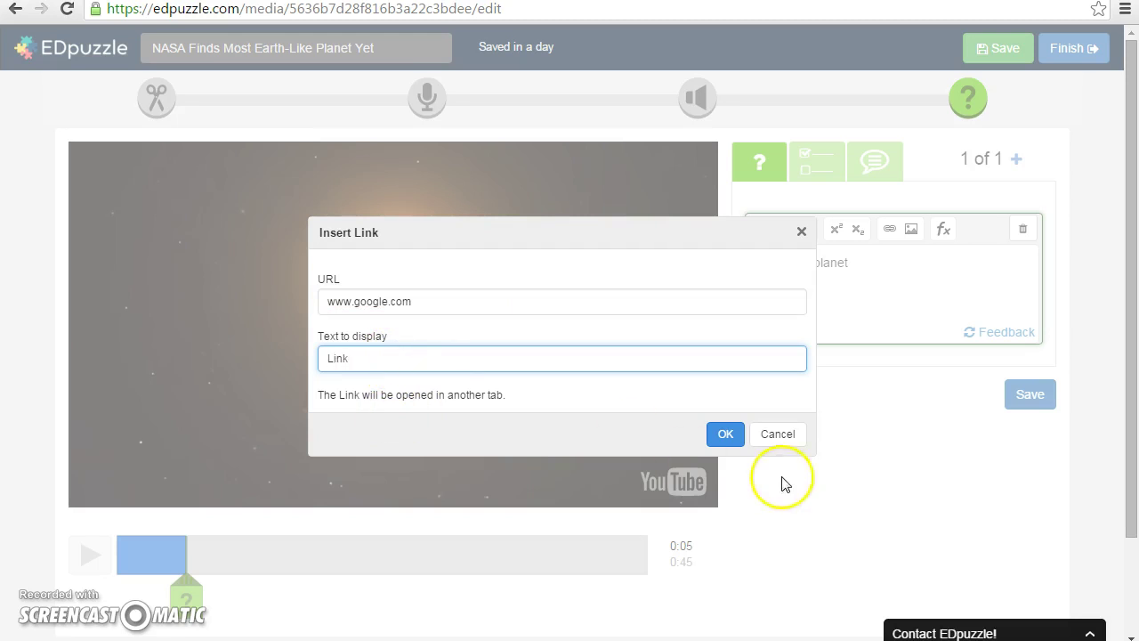
left_click(723, 434)
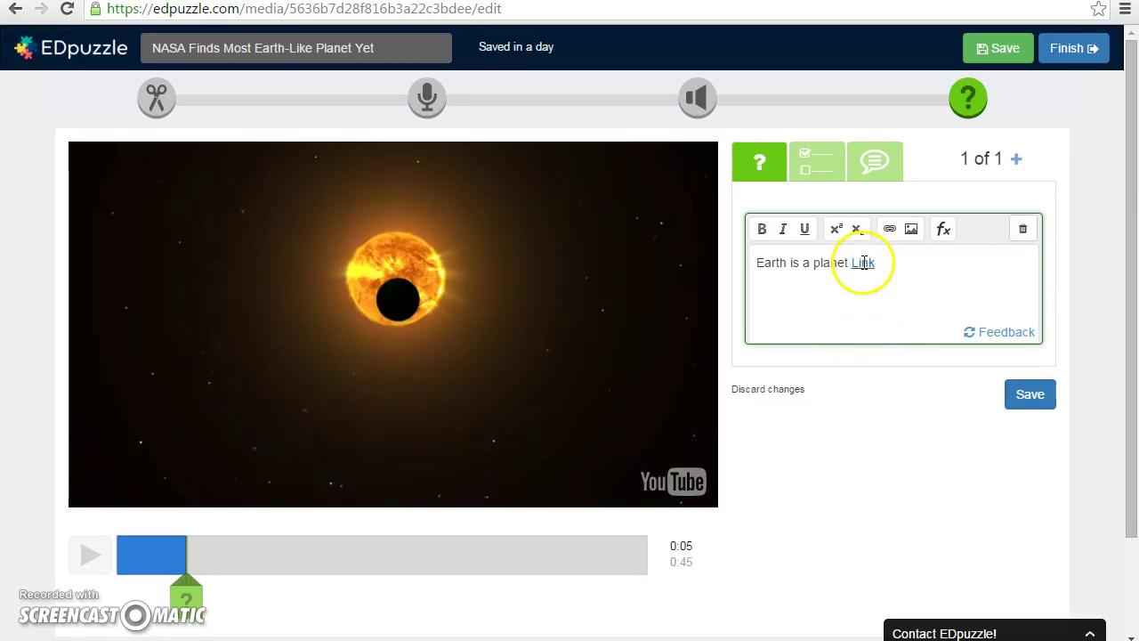
- Save the 'Earth is a planet' question and test its Link in the preview
left_click(1023, 396)
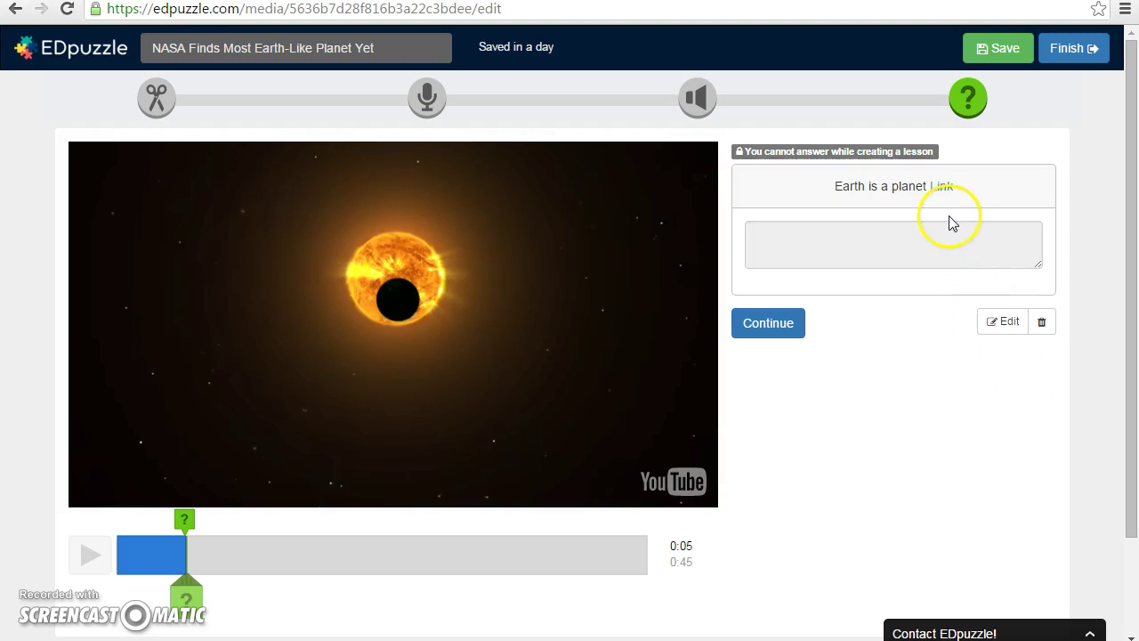
left_click(942, 189)
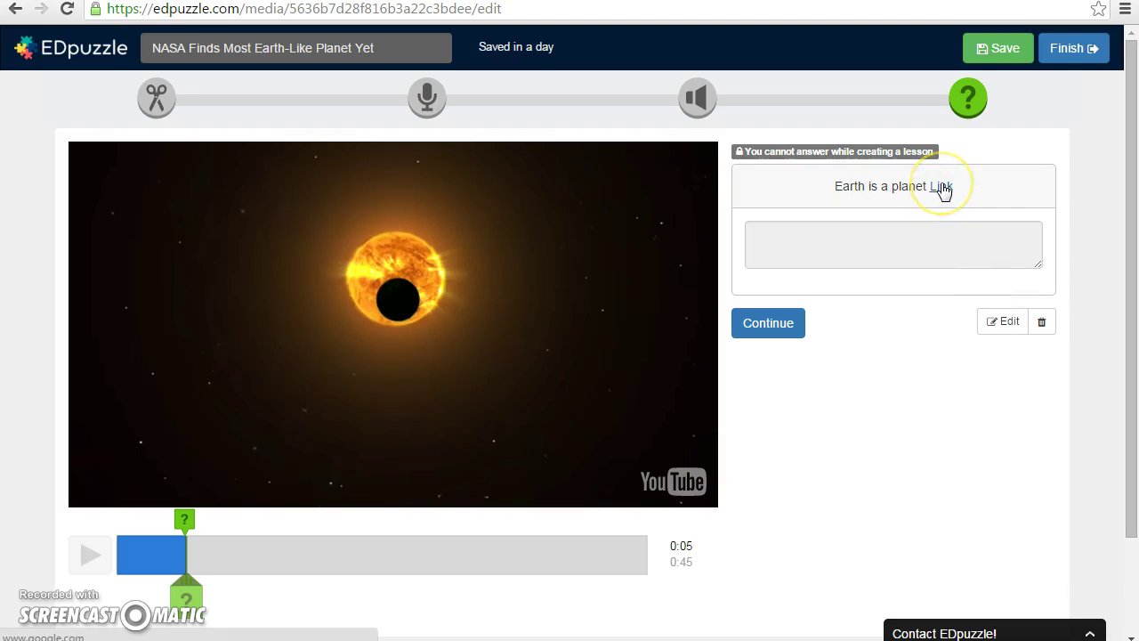
left_click(941, 189)
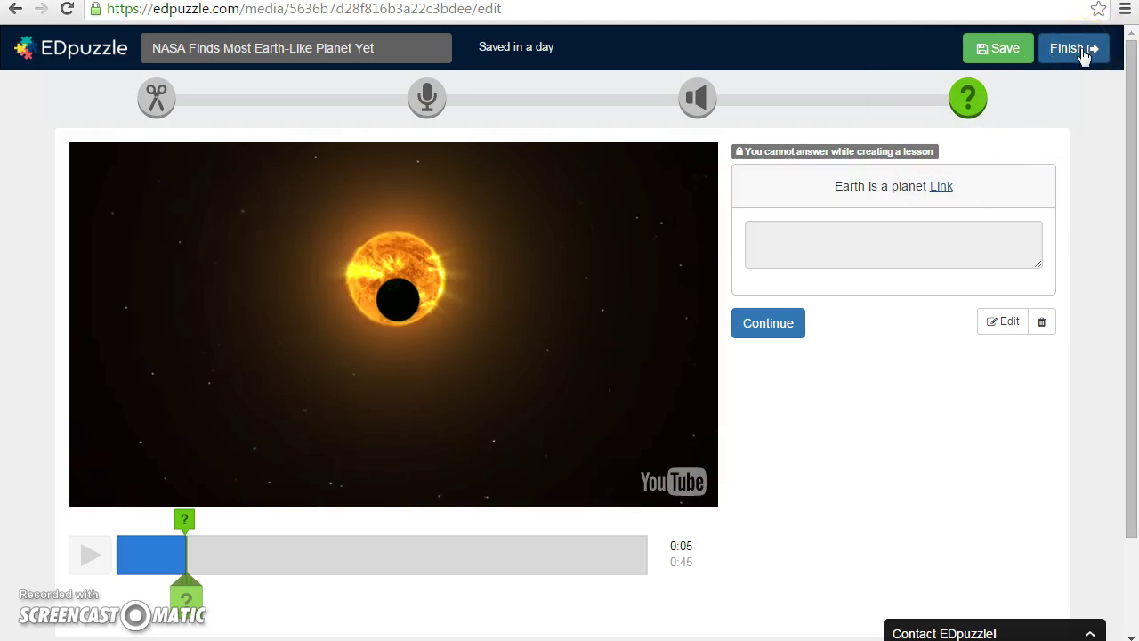
- Finish the lesson and create a new class named 'Science 2' in the assignment dialog
left_click(1084, 55)
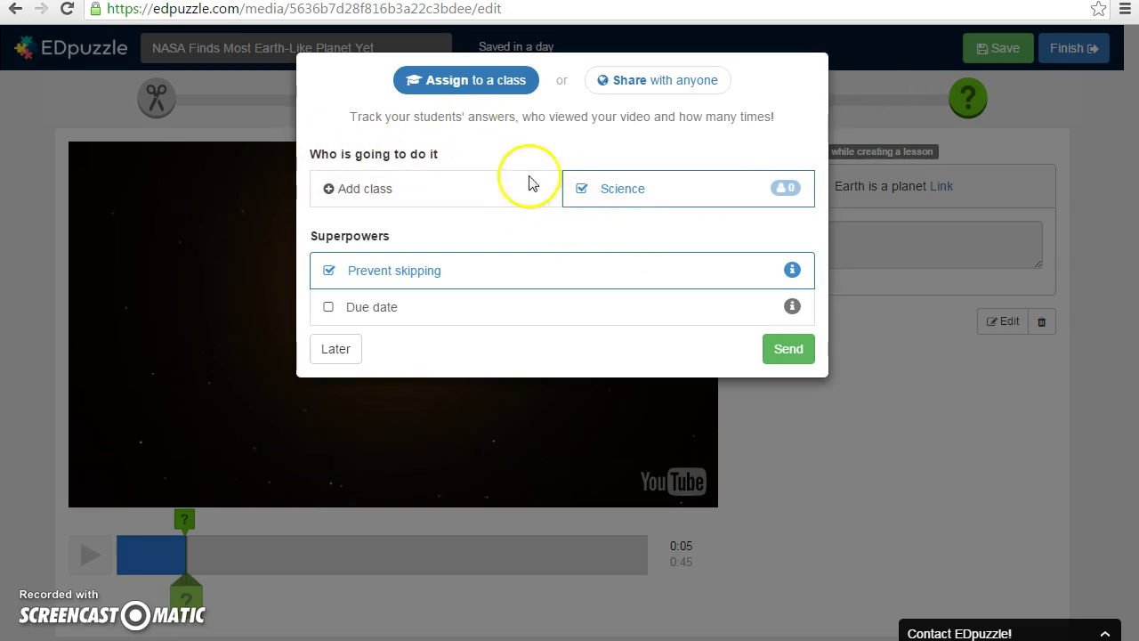
left_click(397, 194)
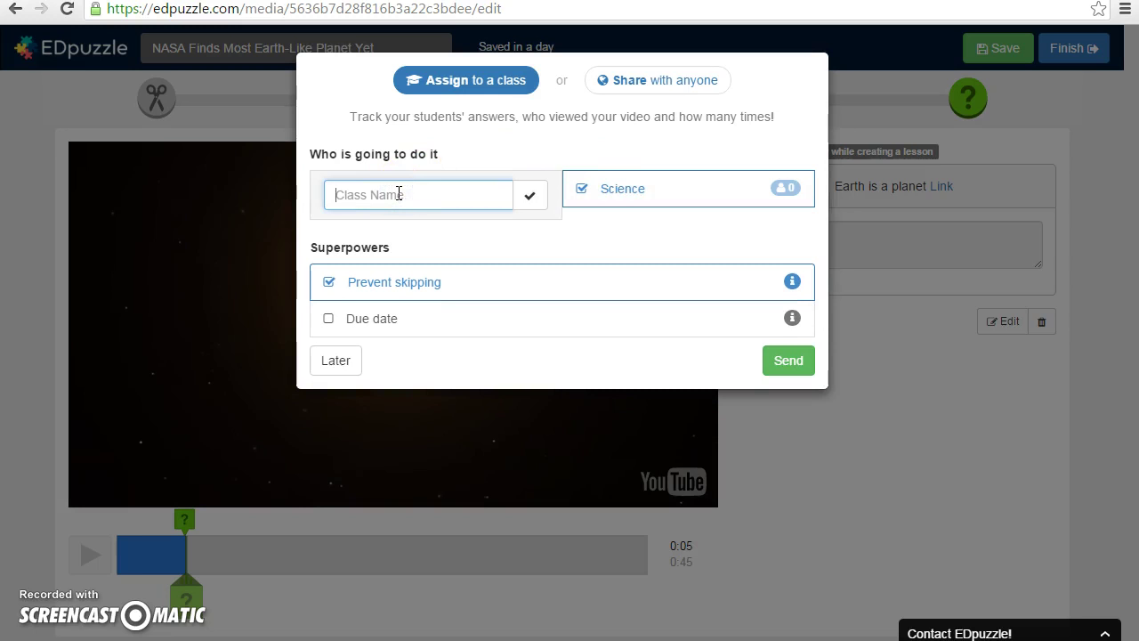
type("Science 2")
key("Return")
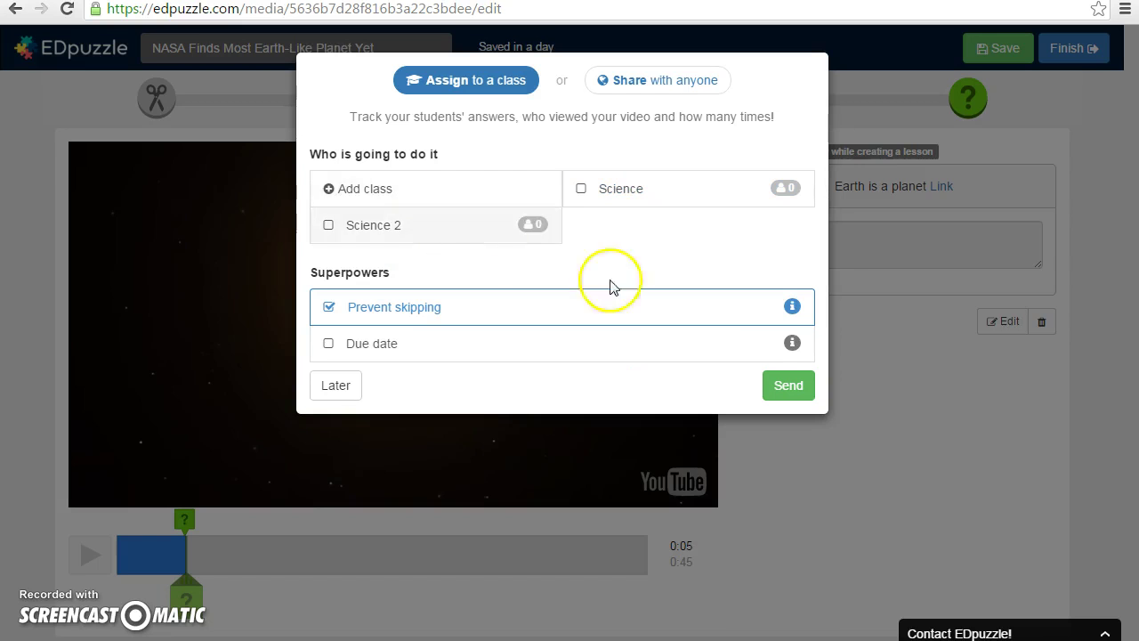
- Send the NASA lesson to the Science class
left_click(795, 389)
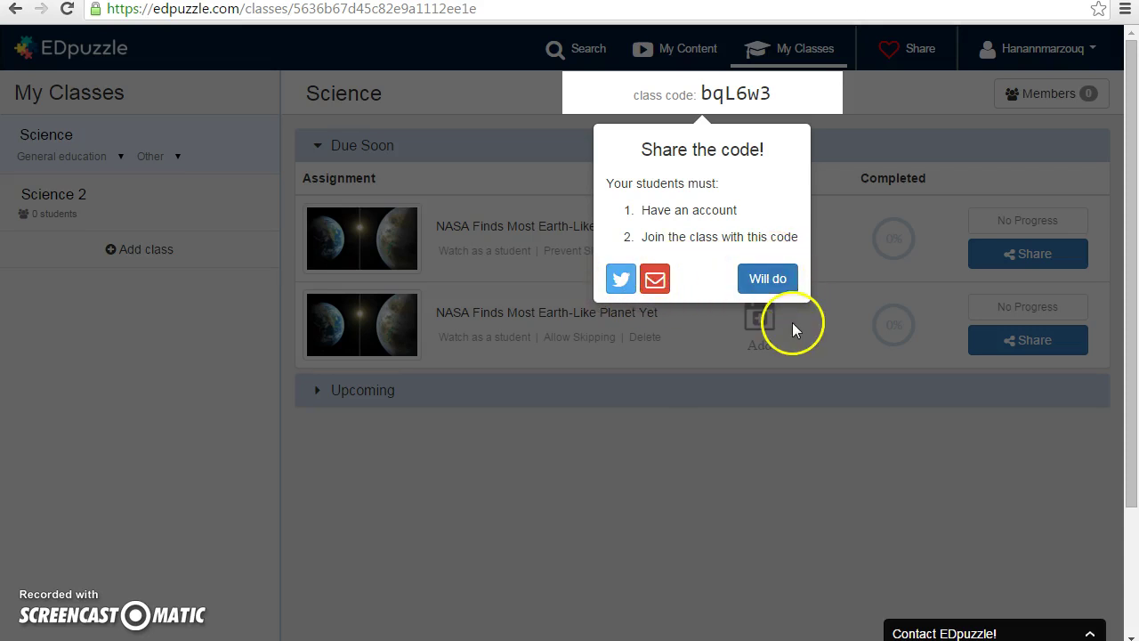
- Select the Science class join code, then dismiss the share-the-code popup
triple_click(712, 96)
left_click(715, 125)
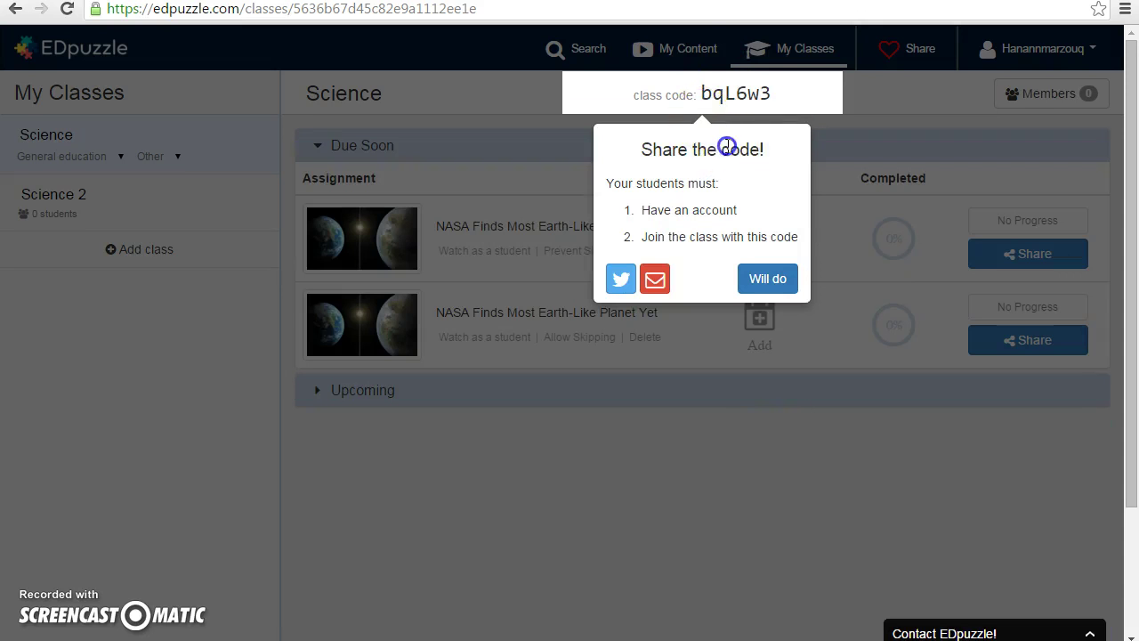
left_click(789, 276)
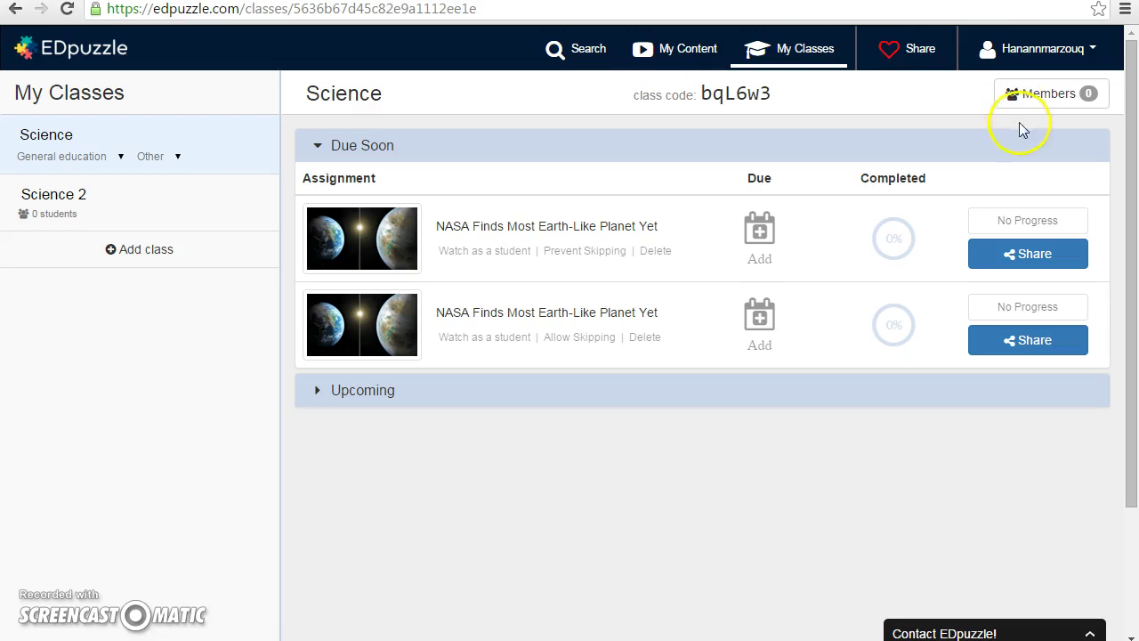
- Open the Profile settings page, then open and close the teacher-invite Share window
left_click(1066, 53)
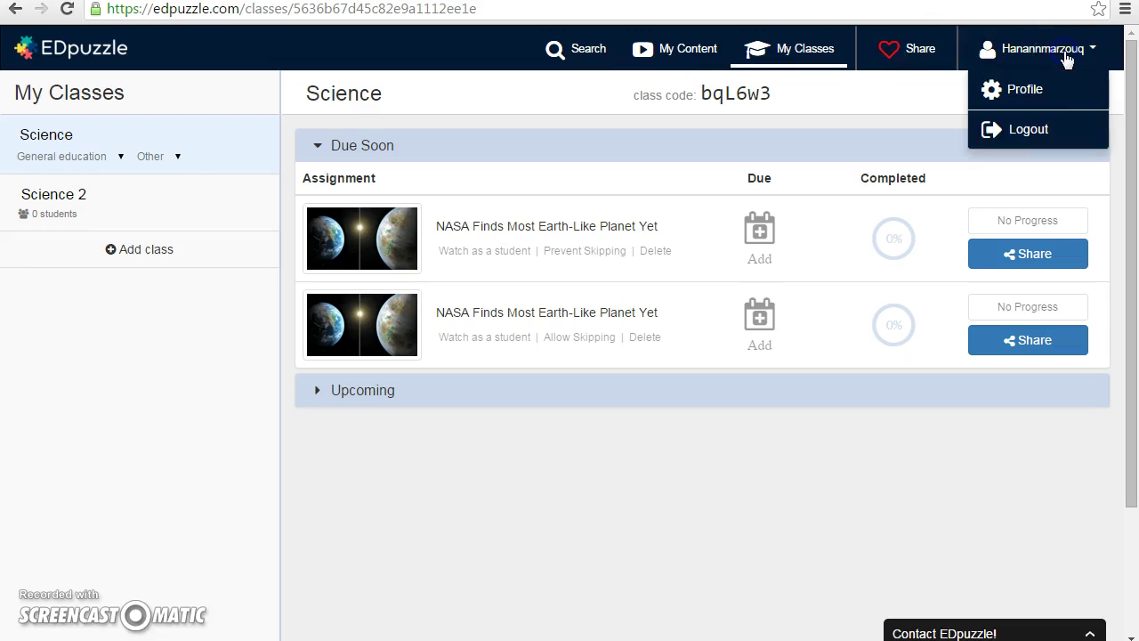
left_click(1019, 88)
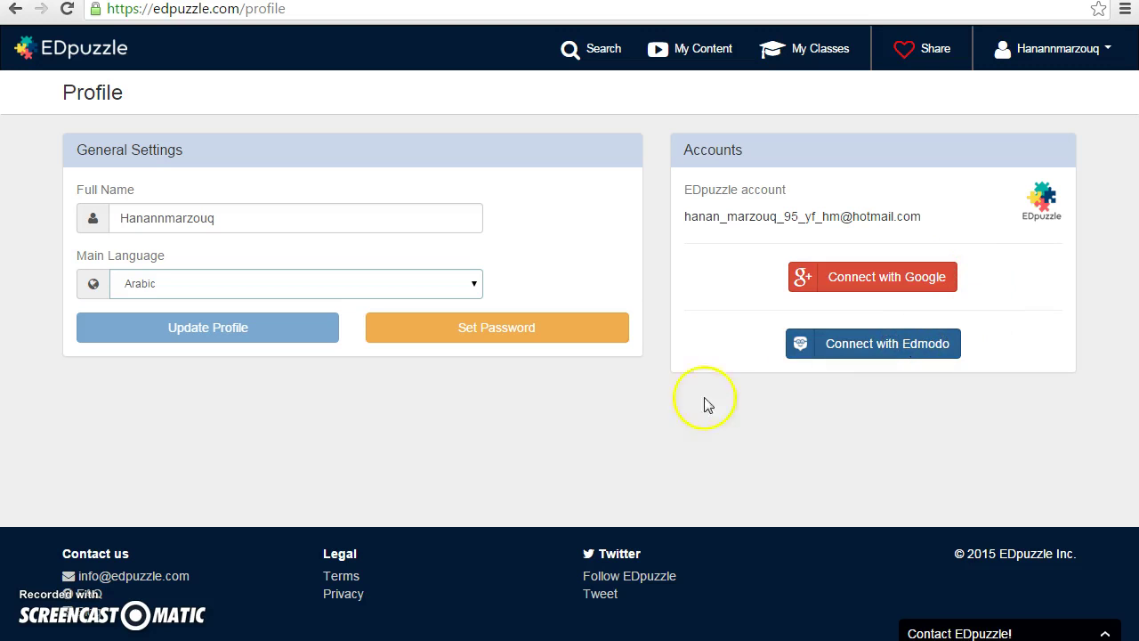
left_click(1059, 54)
left_click(936, 50)
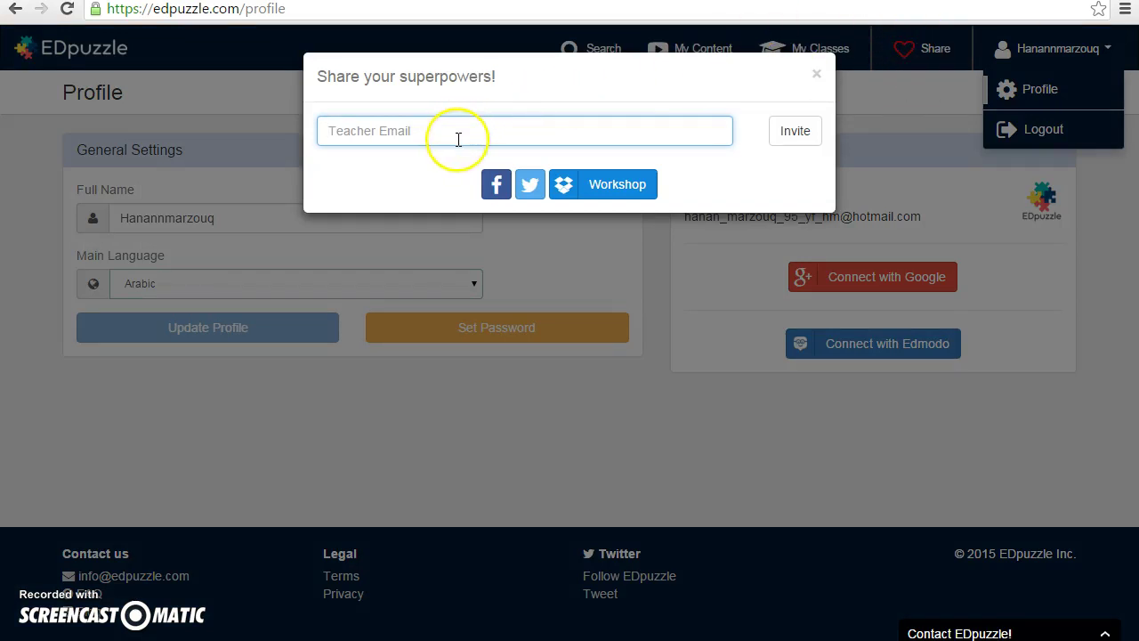
left_click(817, 76)
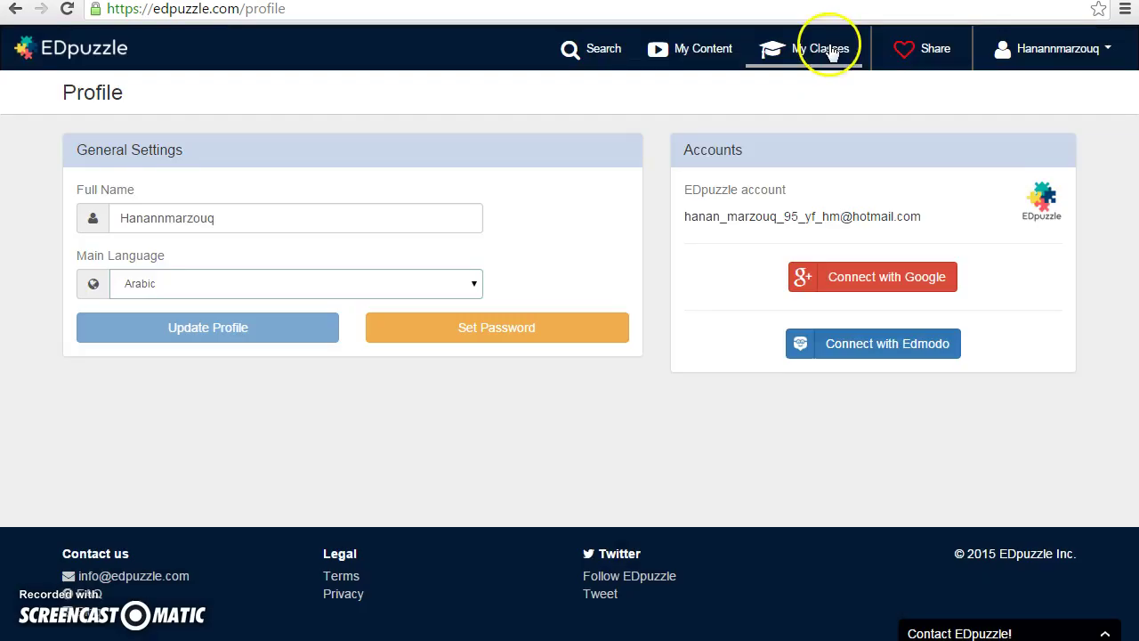
- Open the due-date dialog for the first NASA assignment in the Science class
left_click(831, 52)
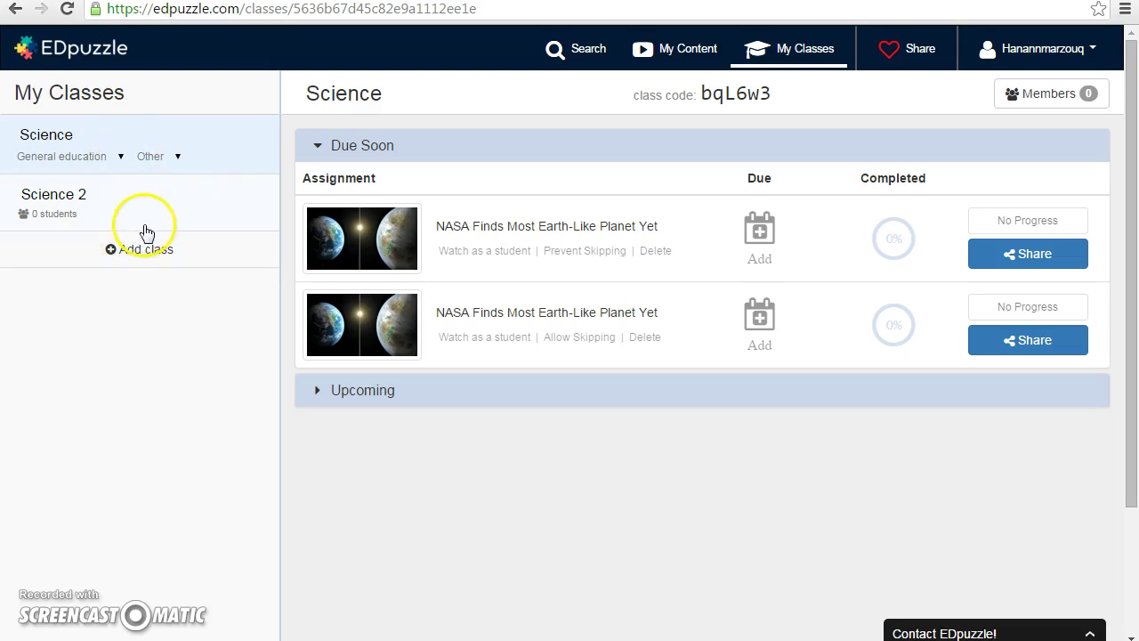
left_click(759, 233)
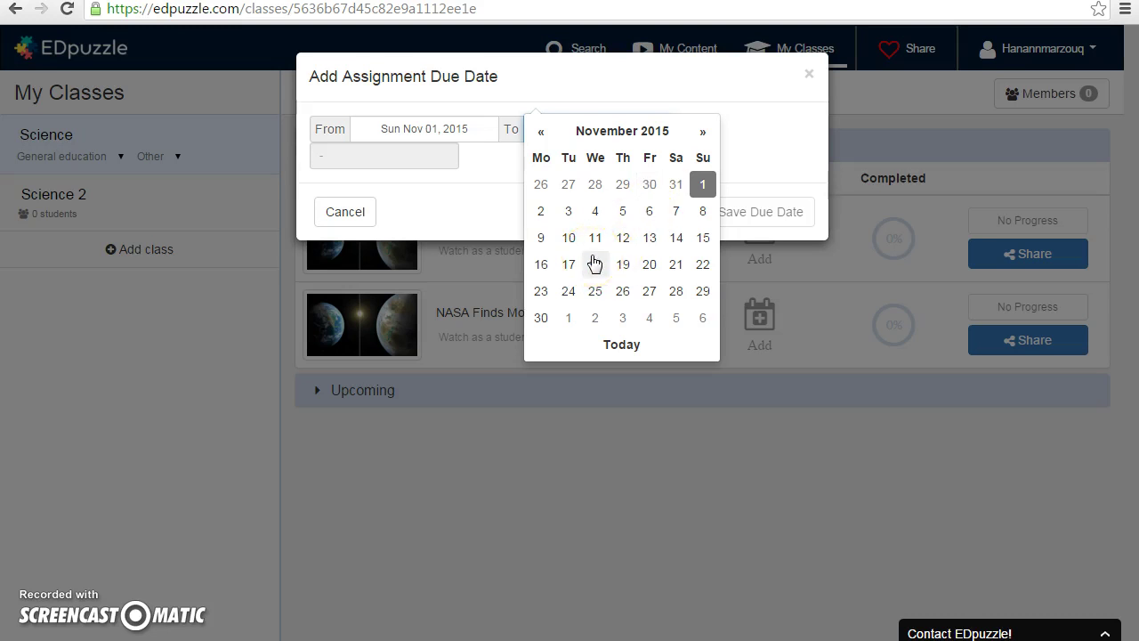
left_click(429, 226)
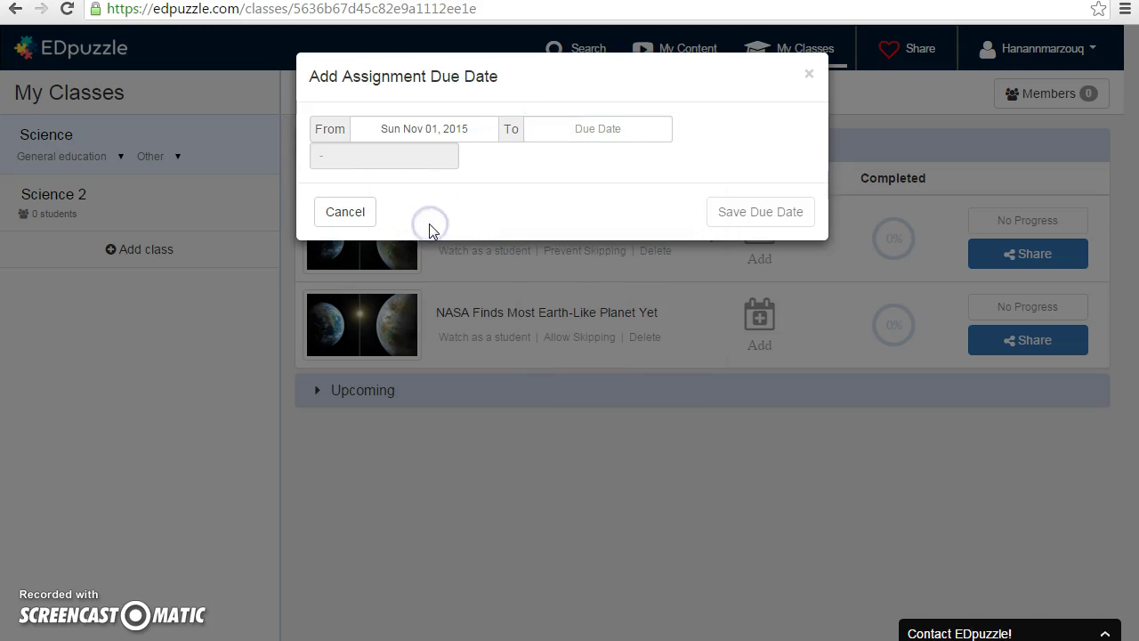
left_click(371, 140)
left_click(436, 160)
left_click_drag(371, 125, 525, 135)
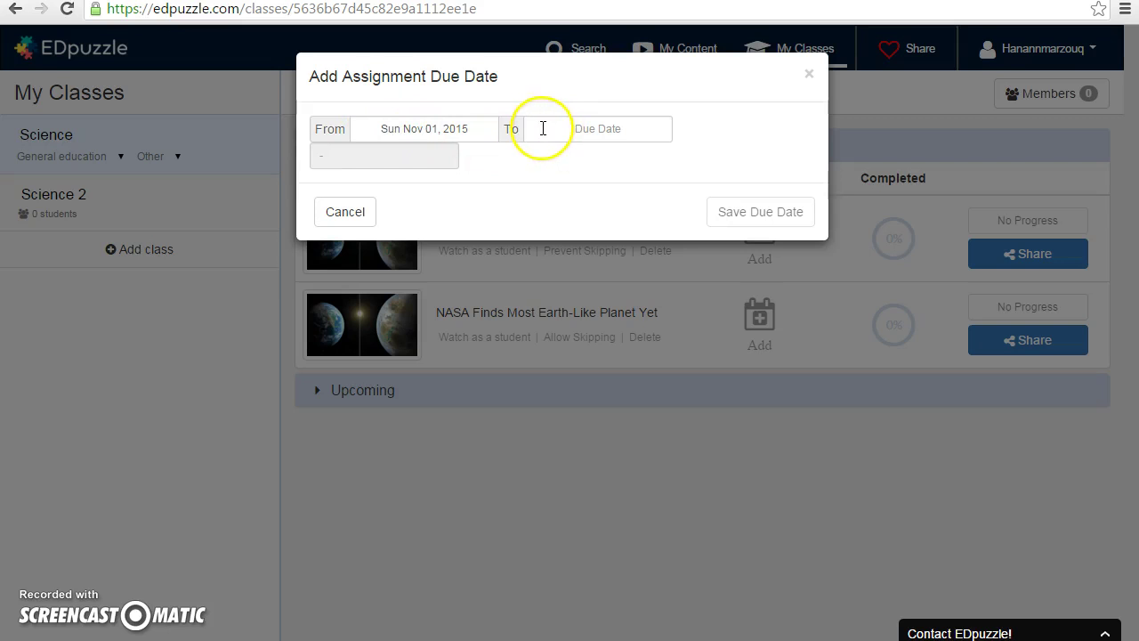
- Set the due date to Tue Dec 01, 2015, 11:59 PM and save it
left_click(539, 129)
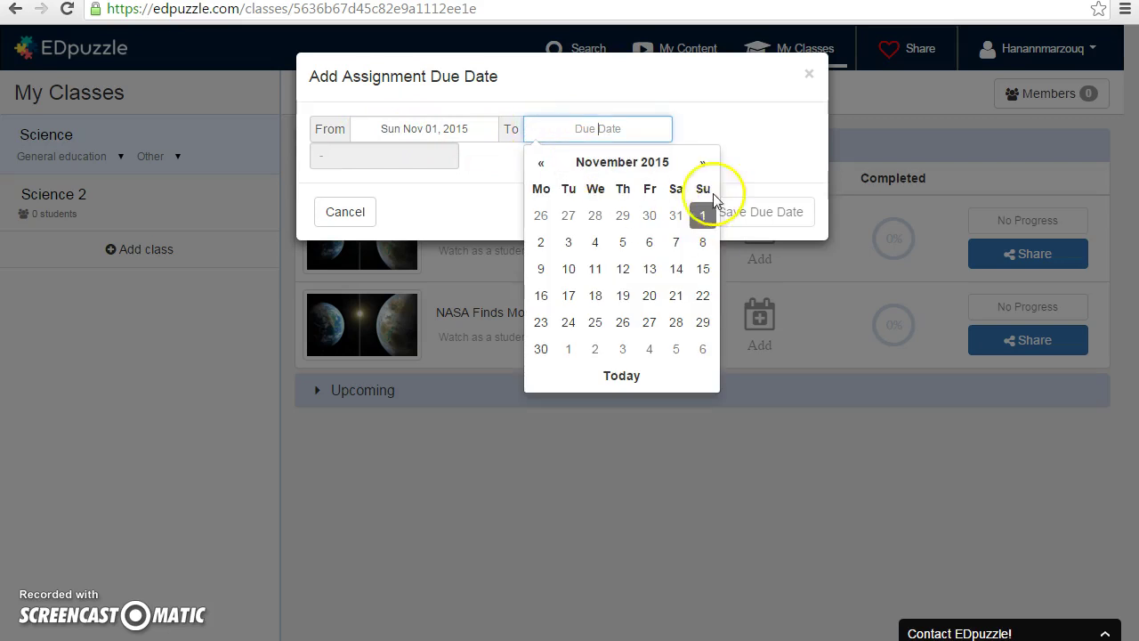
left_click(703, 163)
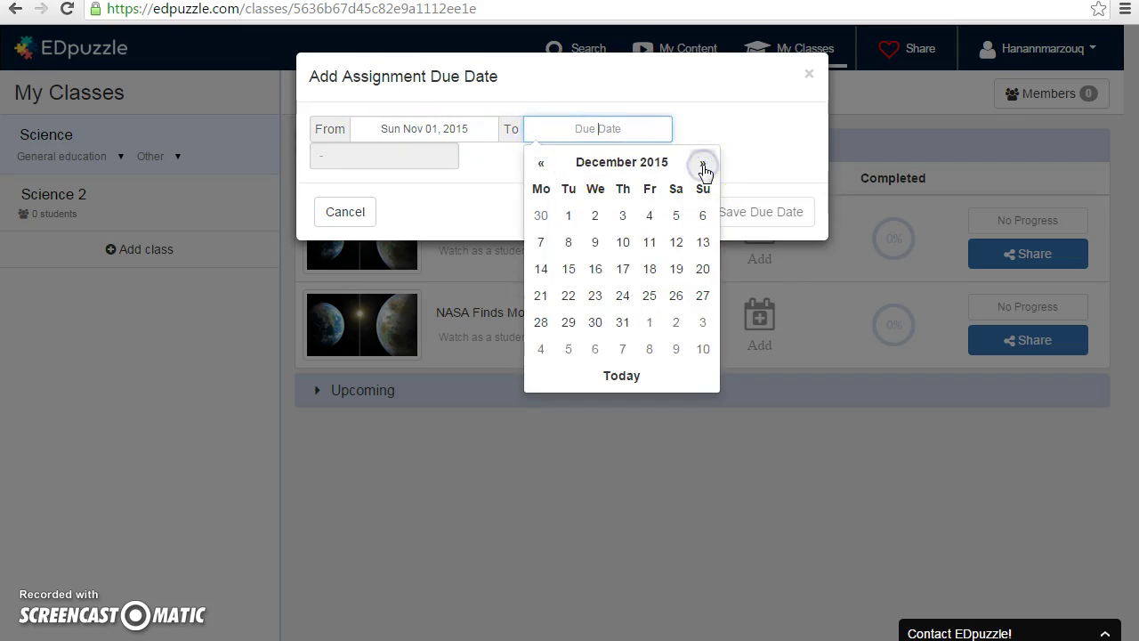
left_click(567, 216)
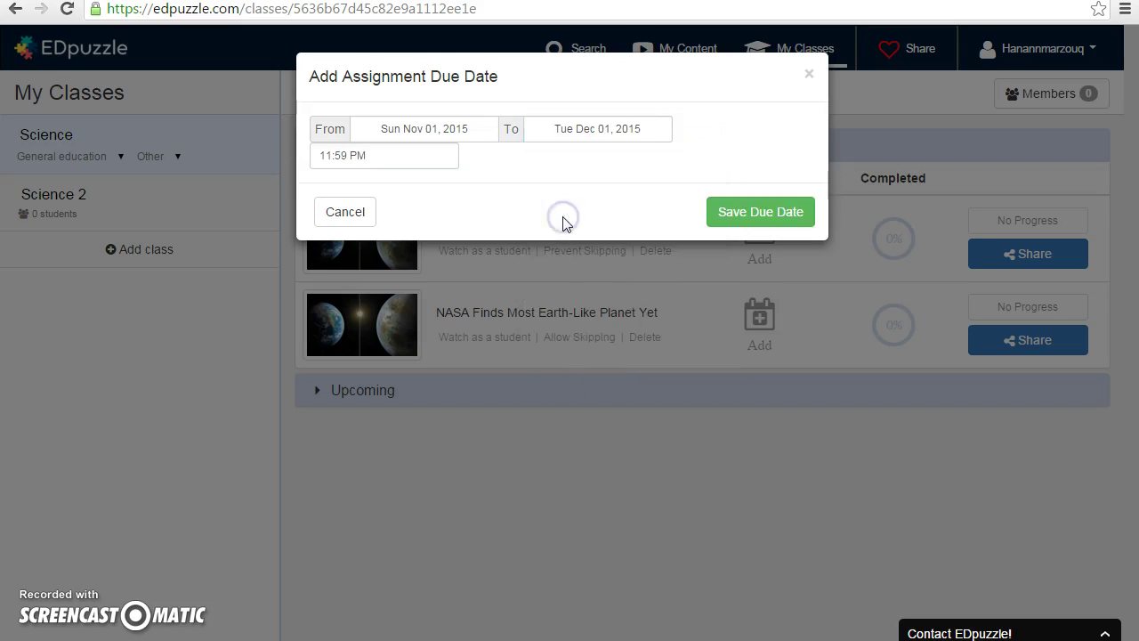
left_click(537, 127)
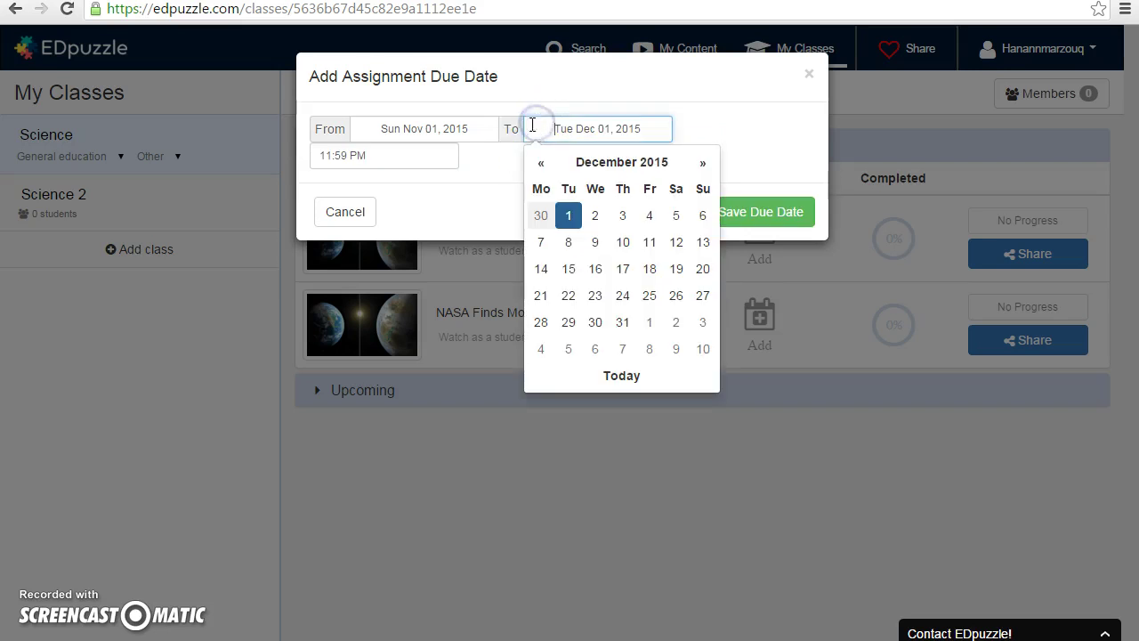
left_click(462, 202)
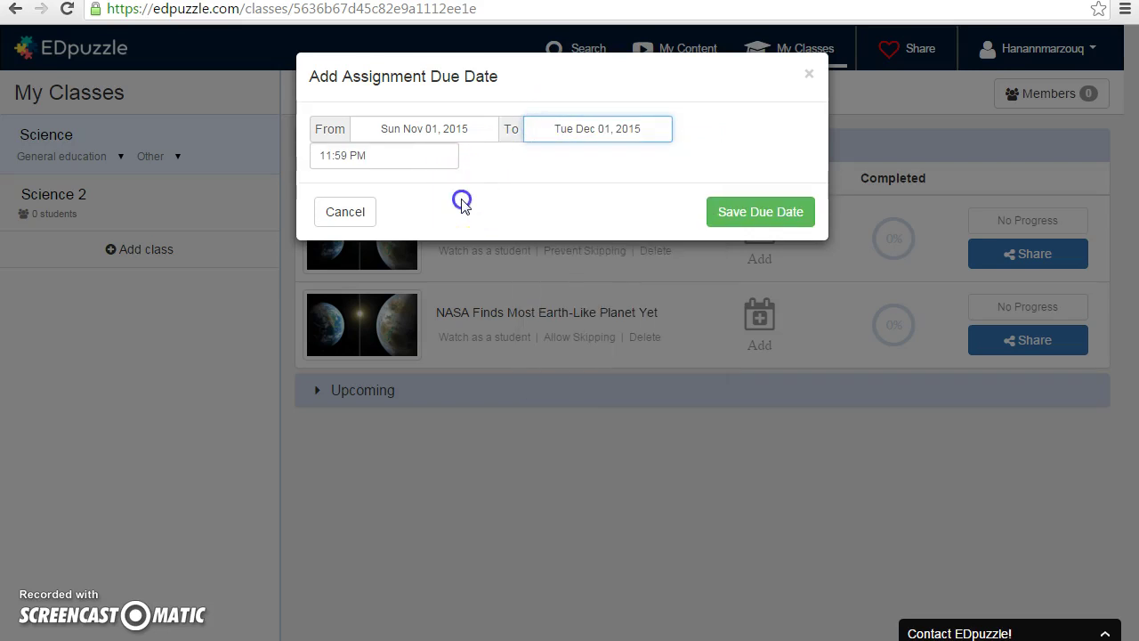
left_click(754, 211)
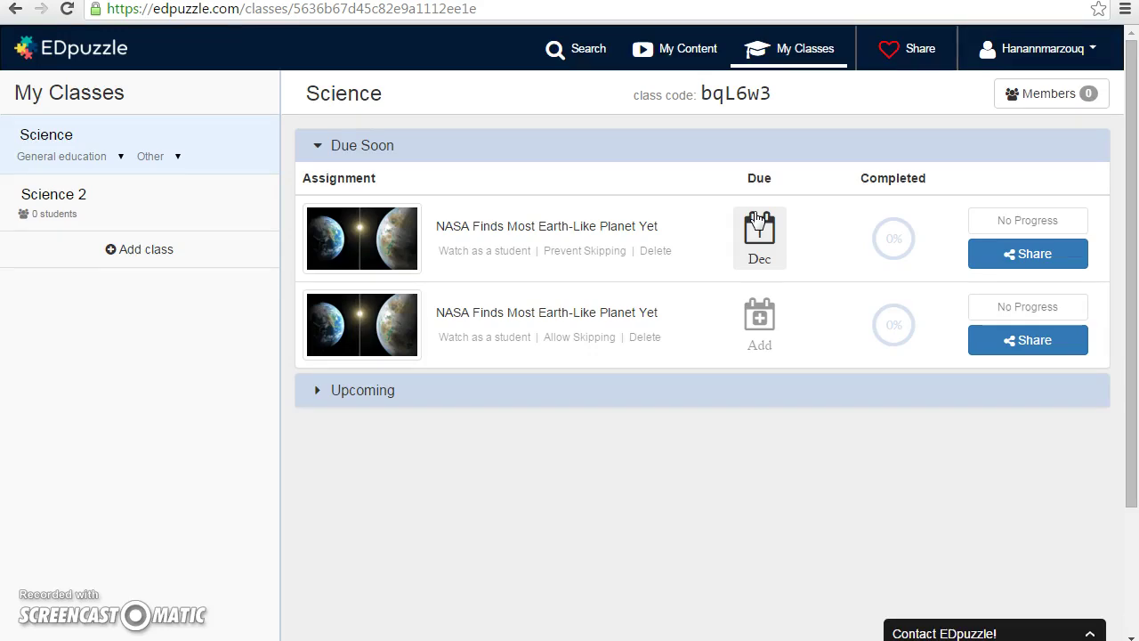
left_click(758, 221)
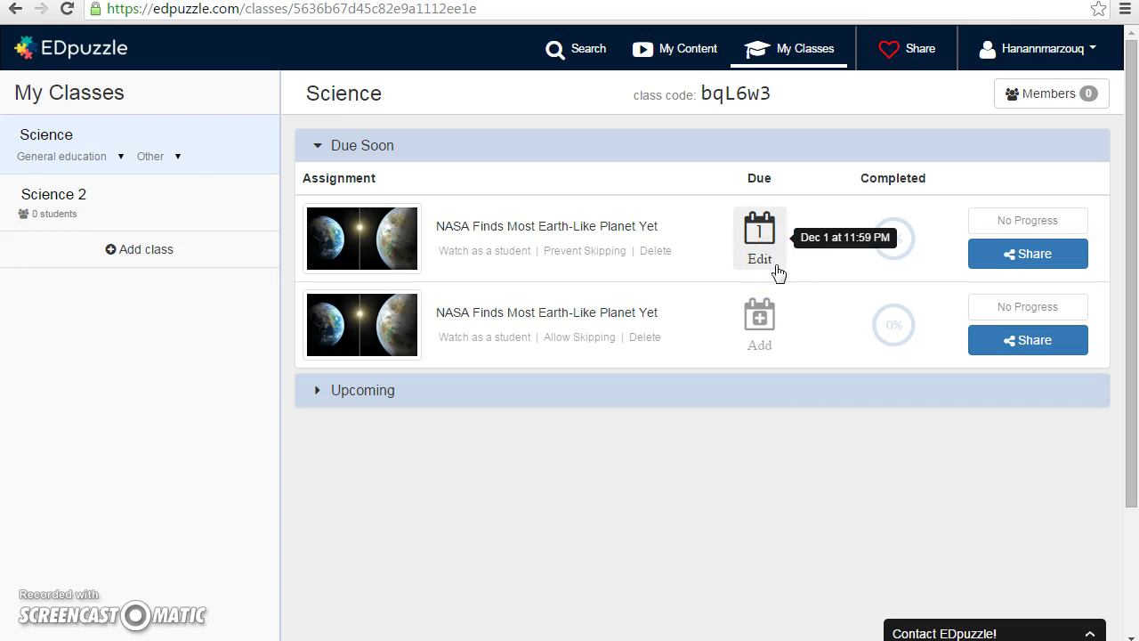
left_click(662, 349)
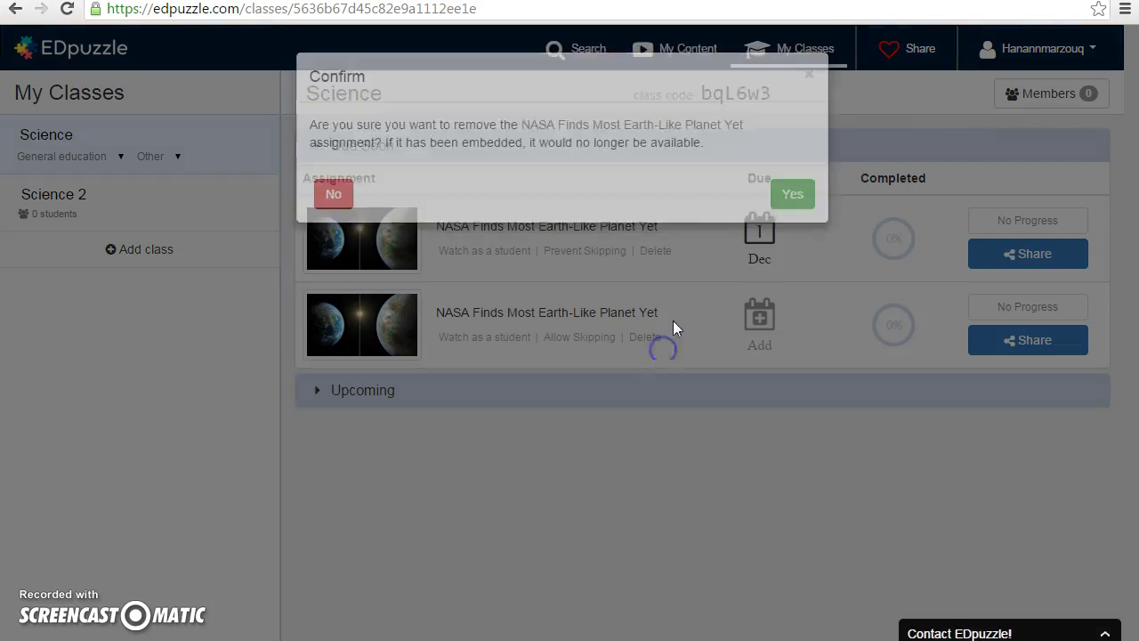
- Delete the duplicate second NASA assignment, keeping only the one due Dec 1
left_click(672, 327)
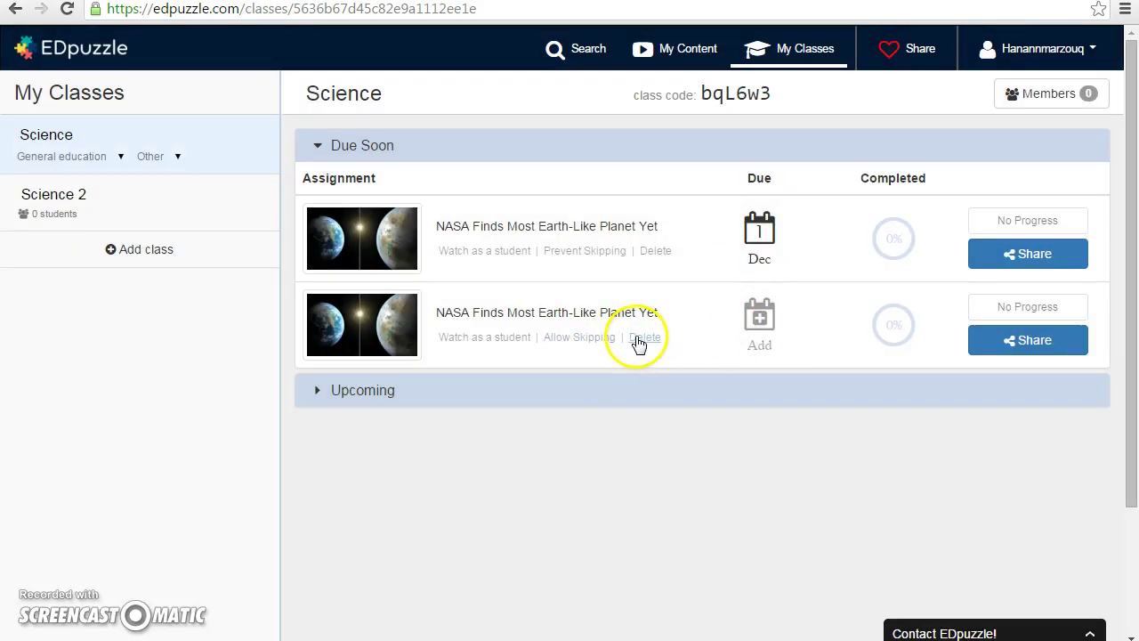
left_click(638, 340)
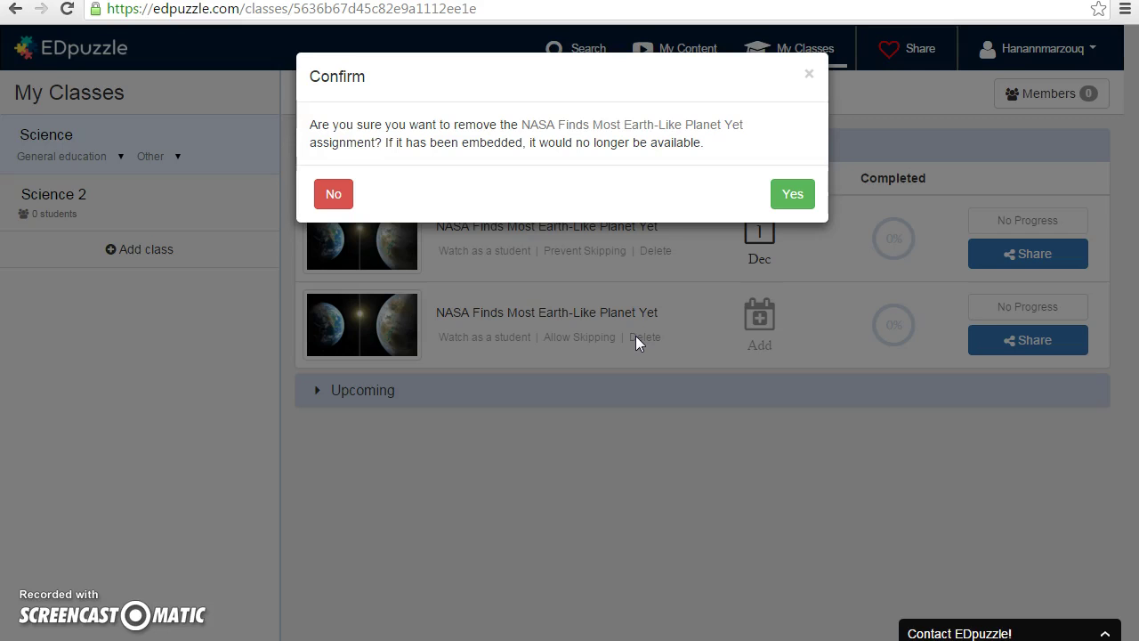
left_click(788, 193)
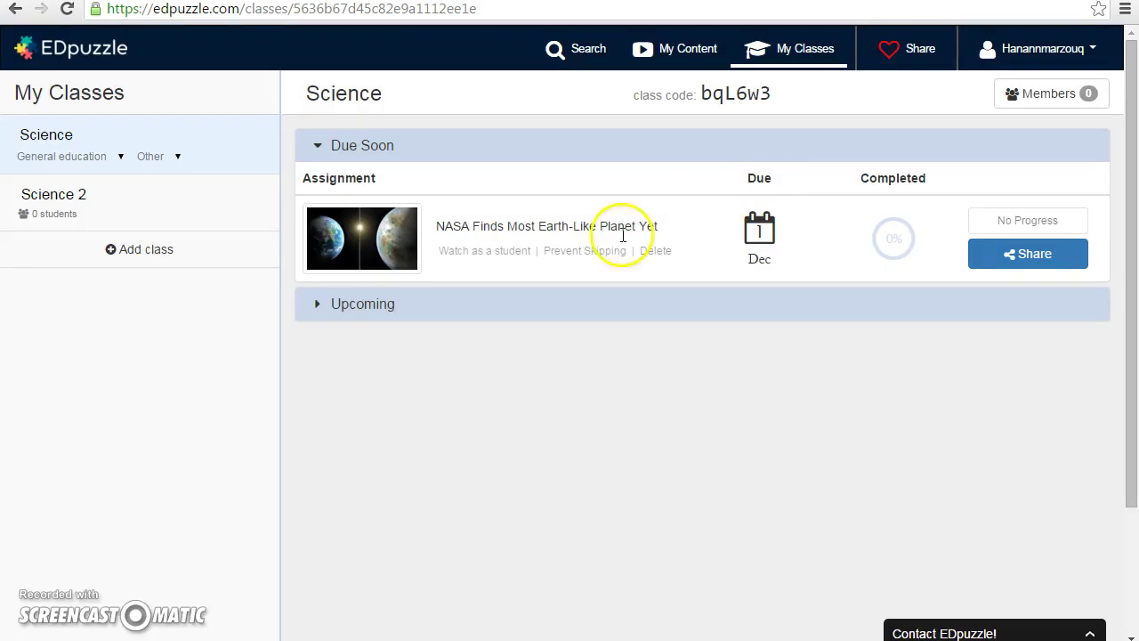
- Expand and then collapse the Upcoming assignments section
left_click(382, 313)
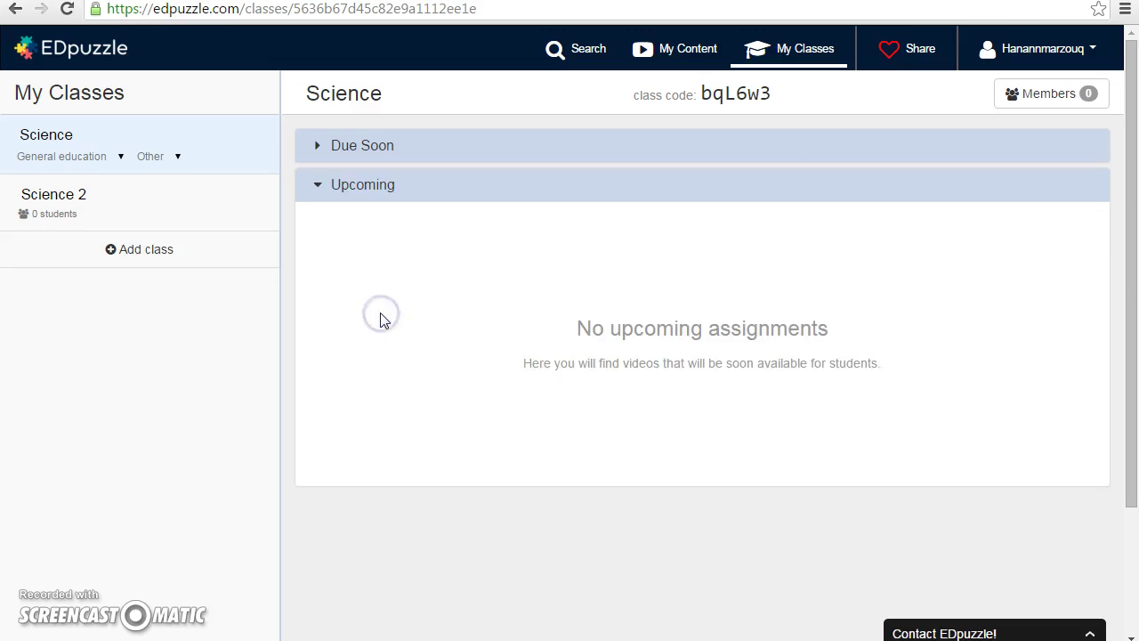
left_click(576, 189)
left_click(434, 182)
- Start adding a new class, then go to My Content to see both NASA videos
left_click(158, 251)
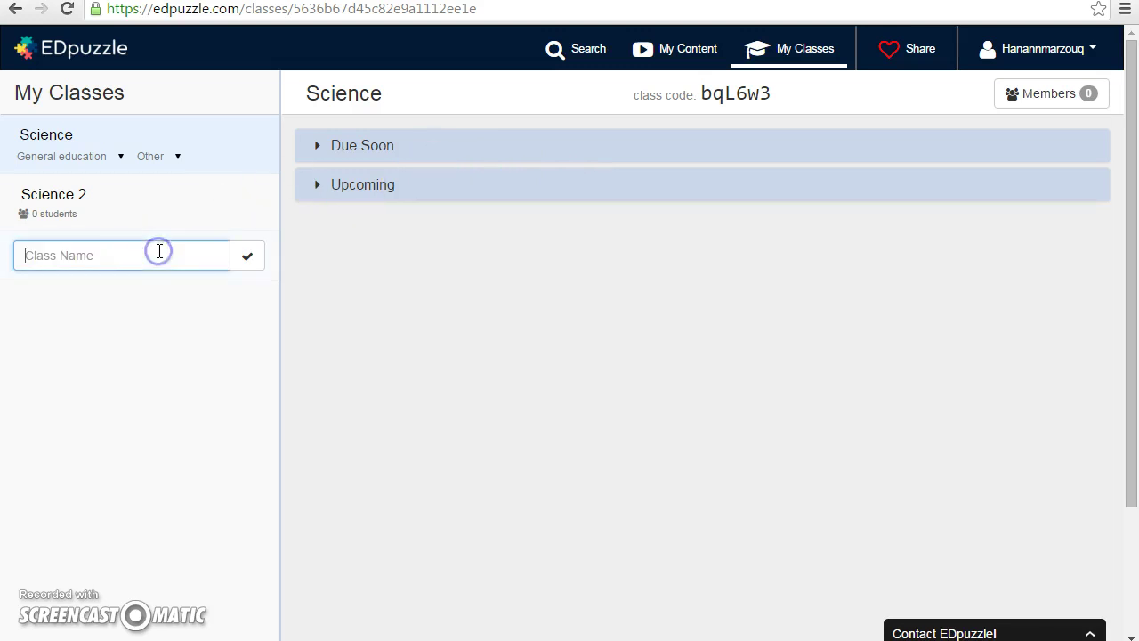
left_click(122, 368)
left_click(229, 252)
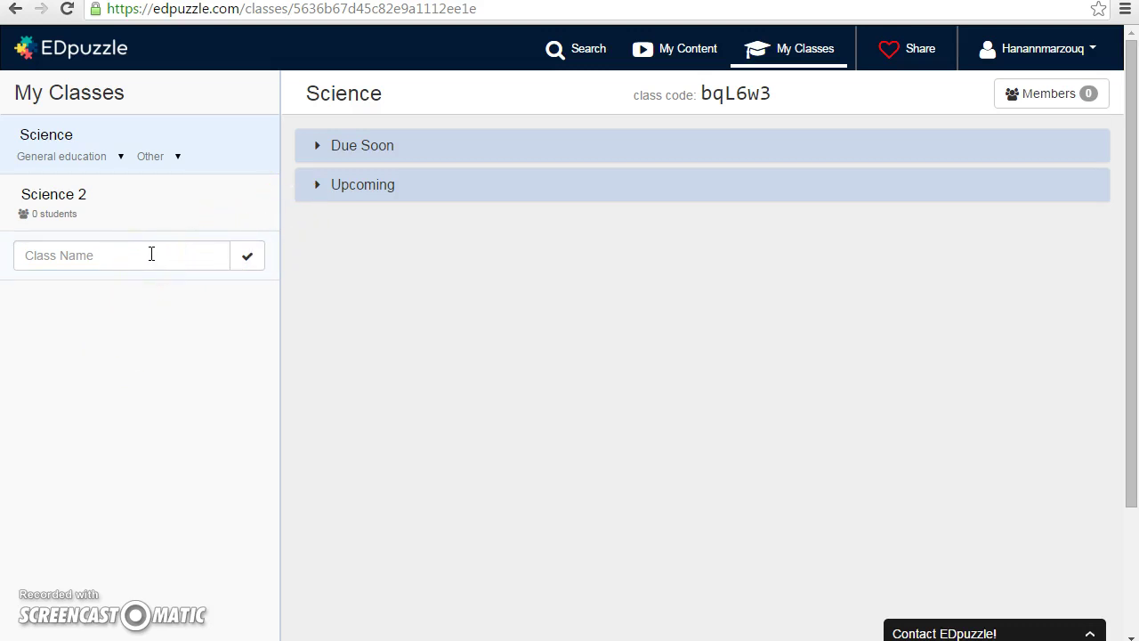
left_click(692, 48)
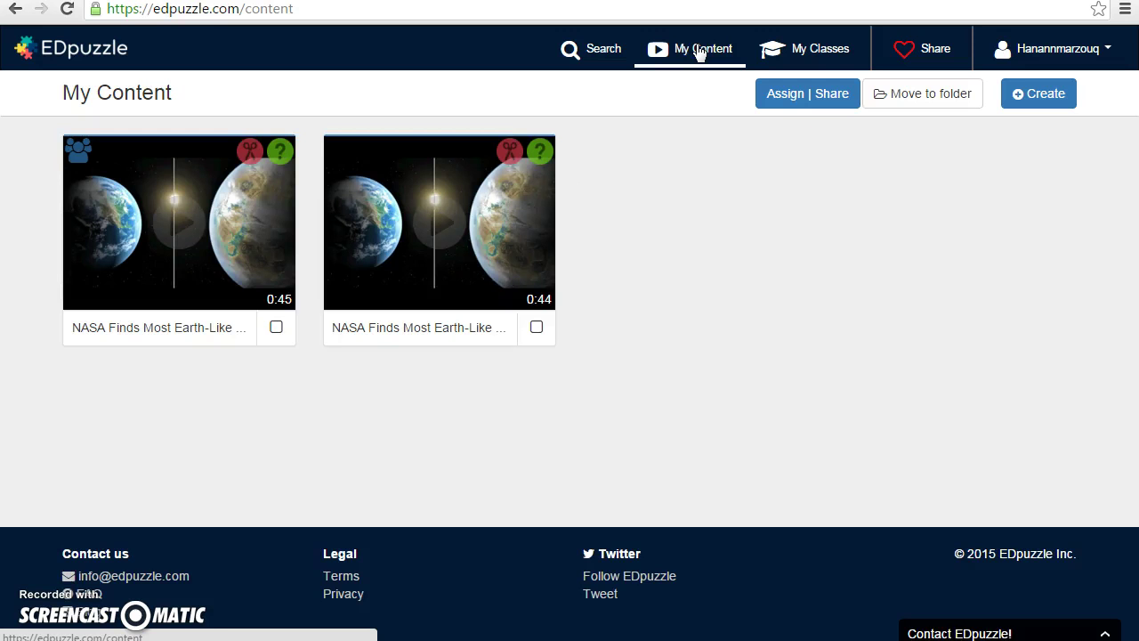
left_click(269, 390)
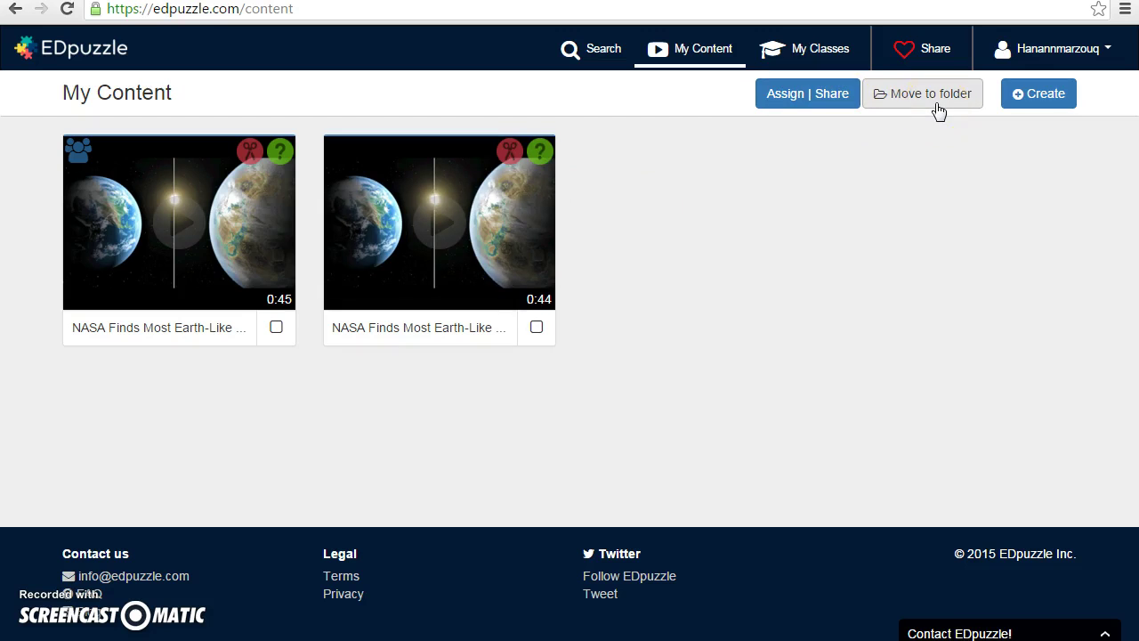
left_click(1058, 102)
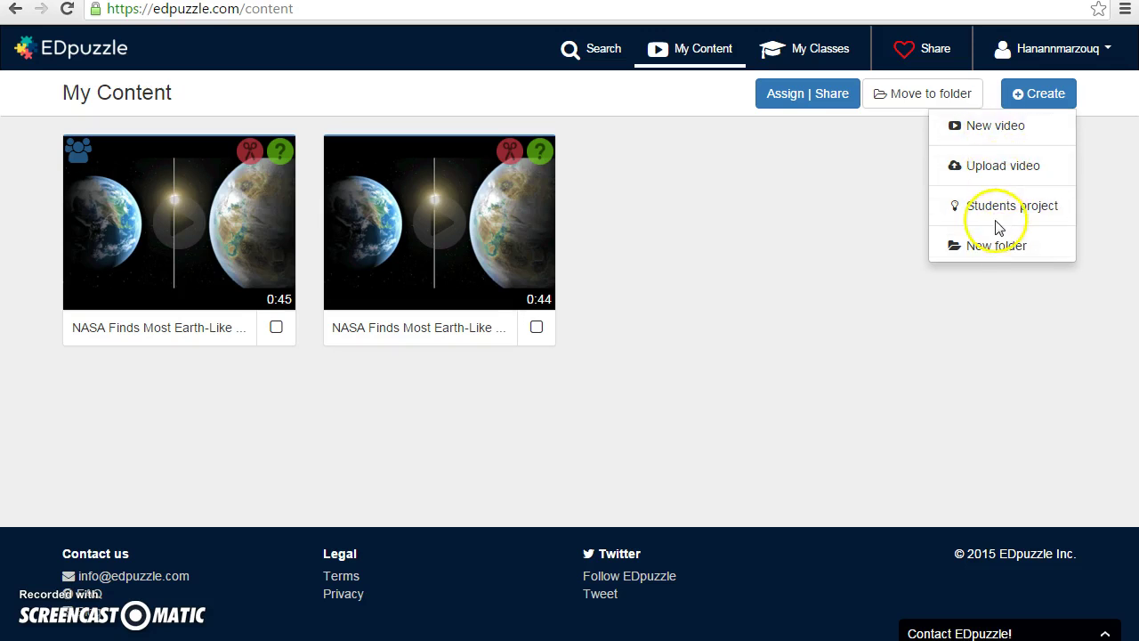
left_click(993, 274)
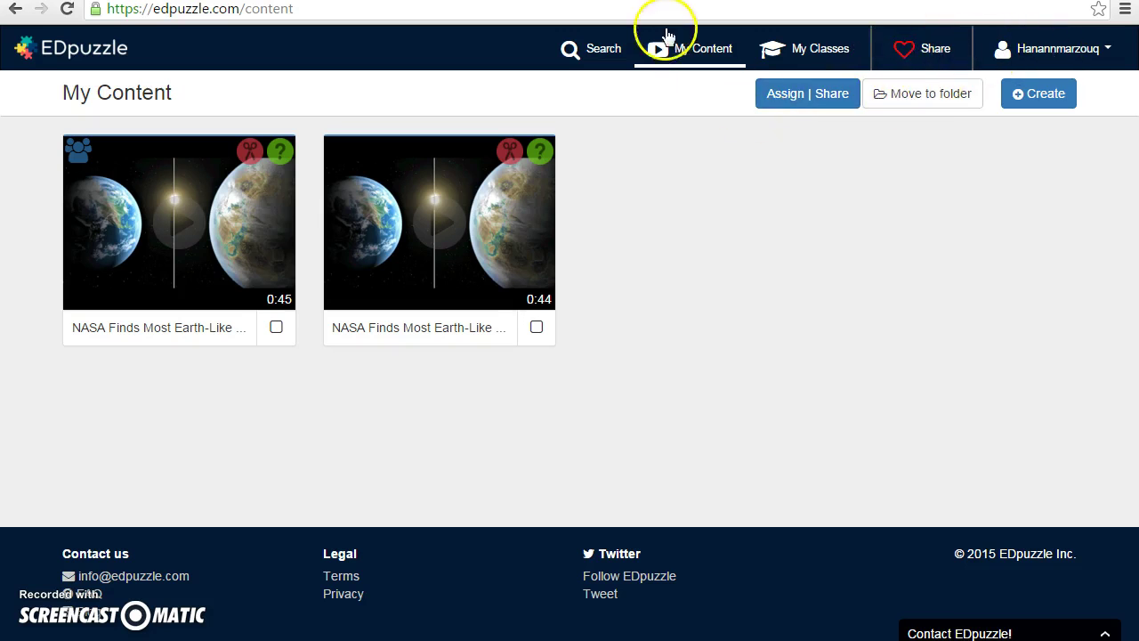
left_click(800, 52)
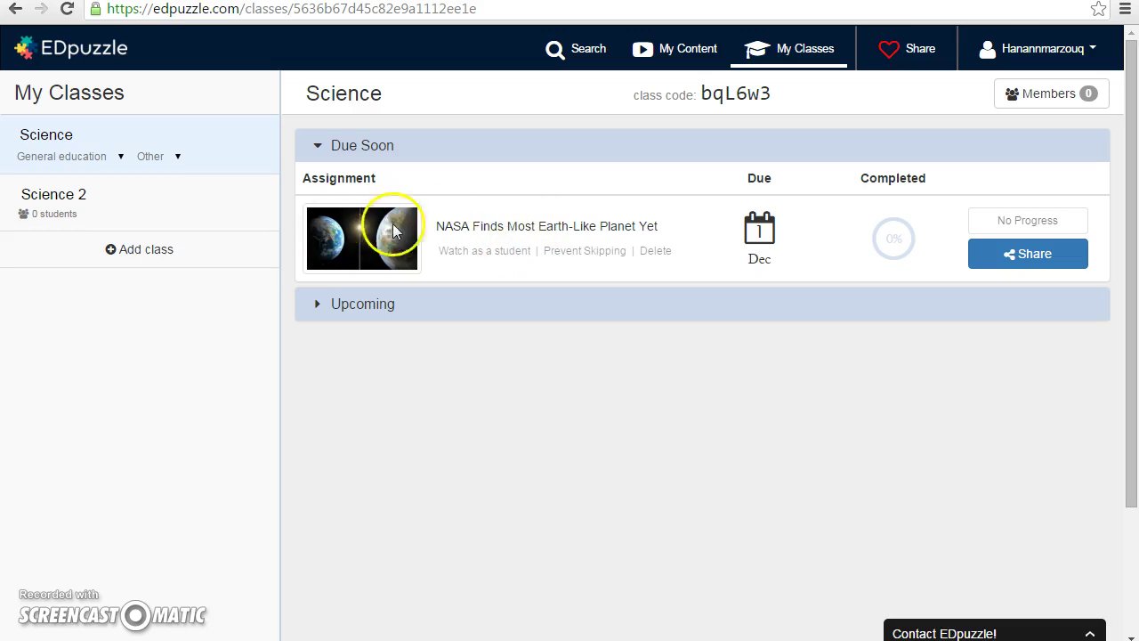
left_click(552, 54)
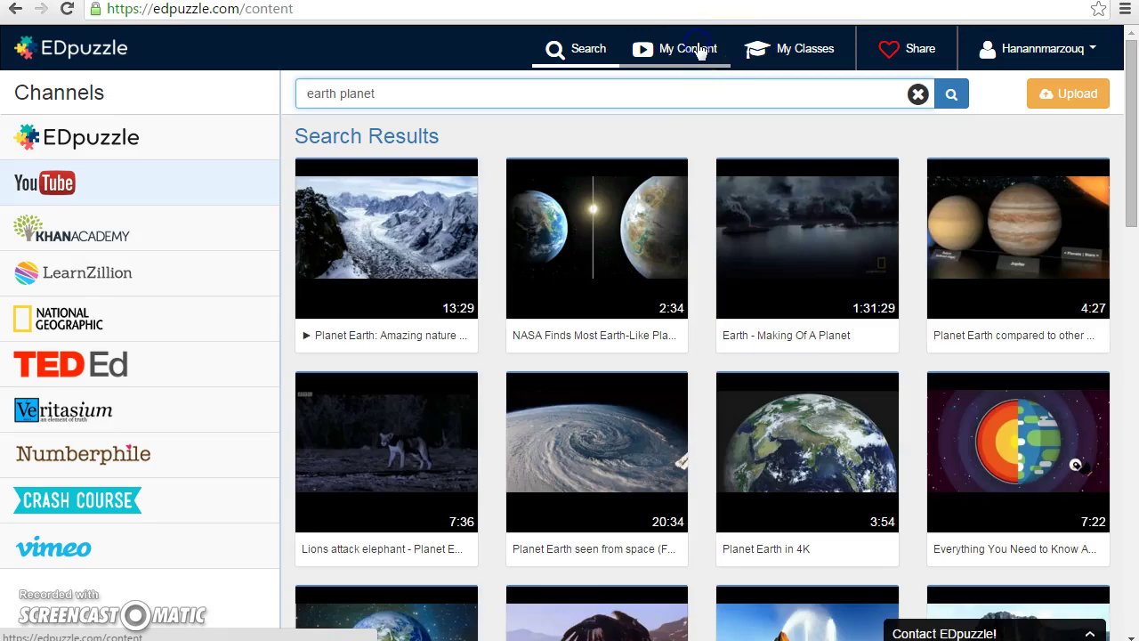
left_click(698, 49)
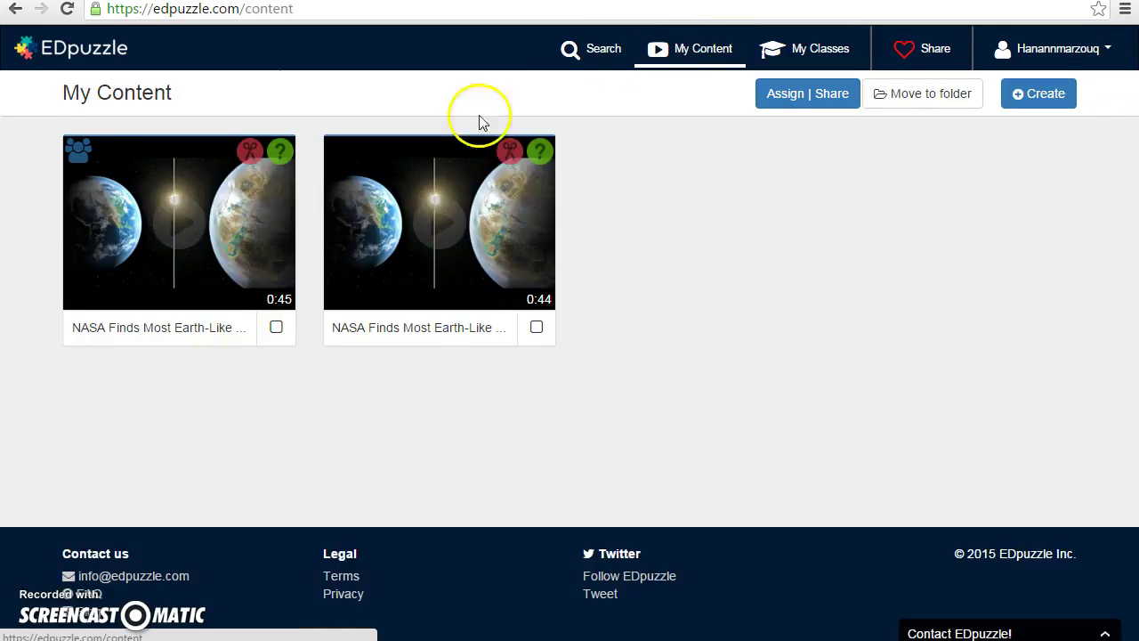
- Open the 0:44 NASA video for editing in quiz-question mode
left_click(420, 203)
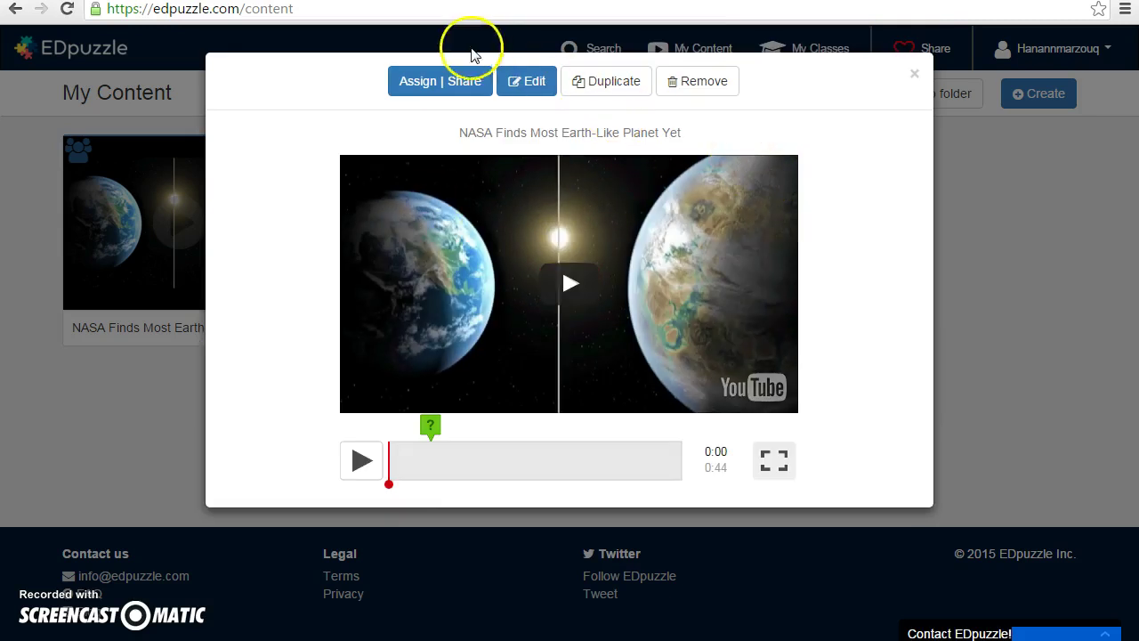
left_click(537, 82)
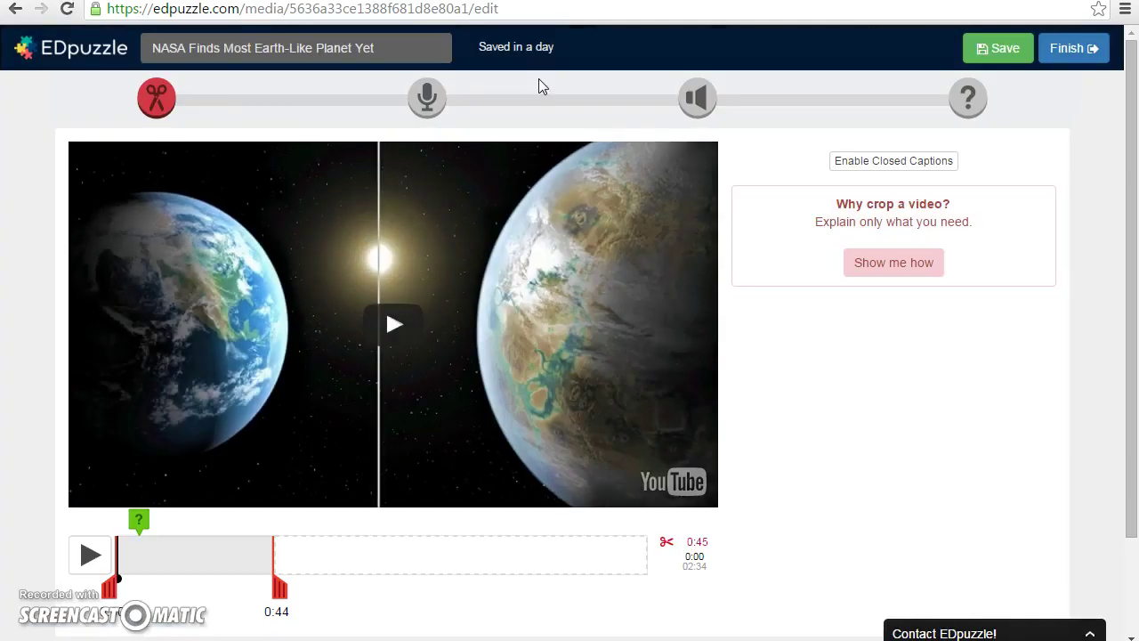
left_click(968, 100)
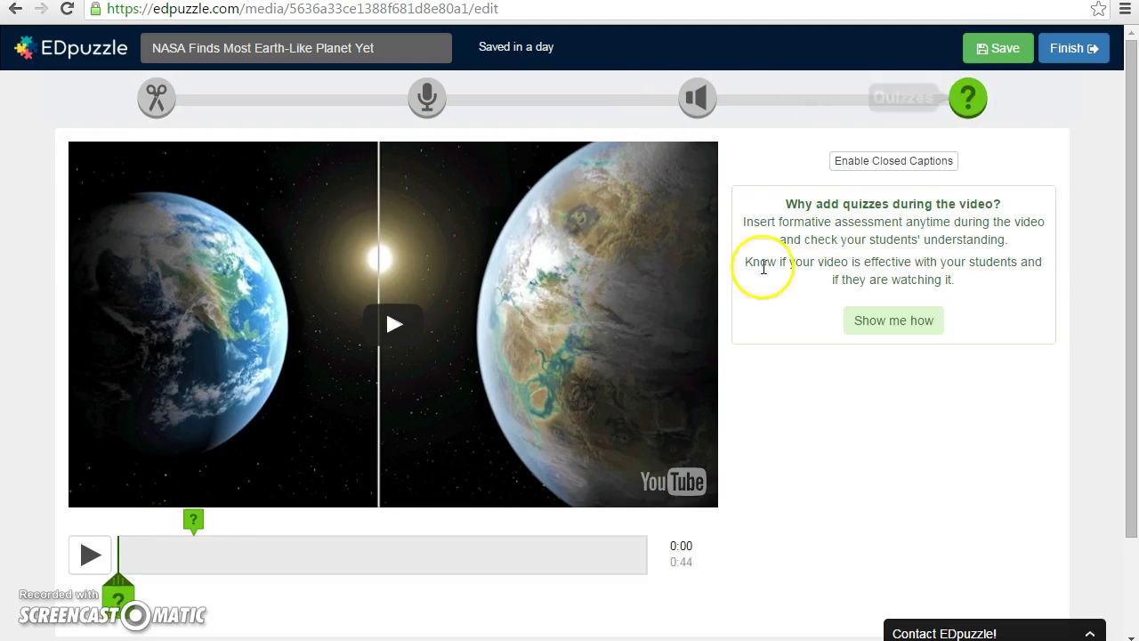
- Add an open-ended question at 0:02 and start inserting an image into it
left_click(92, 555)
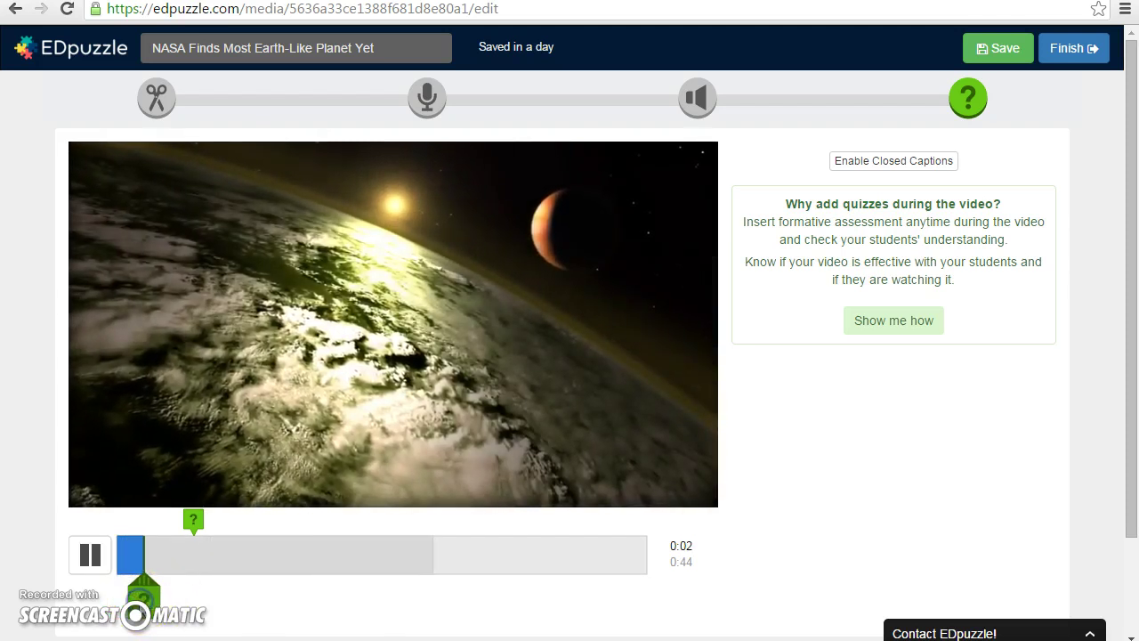
left_click(149, 596)
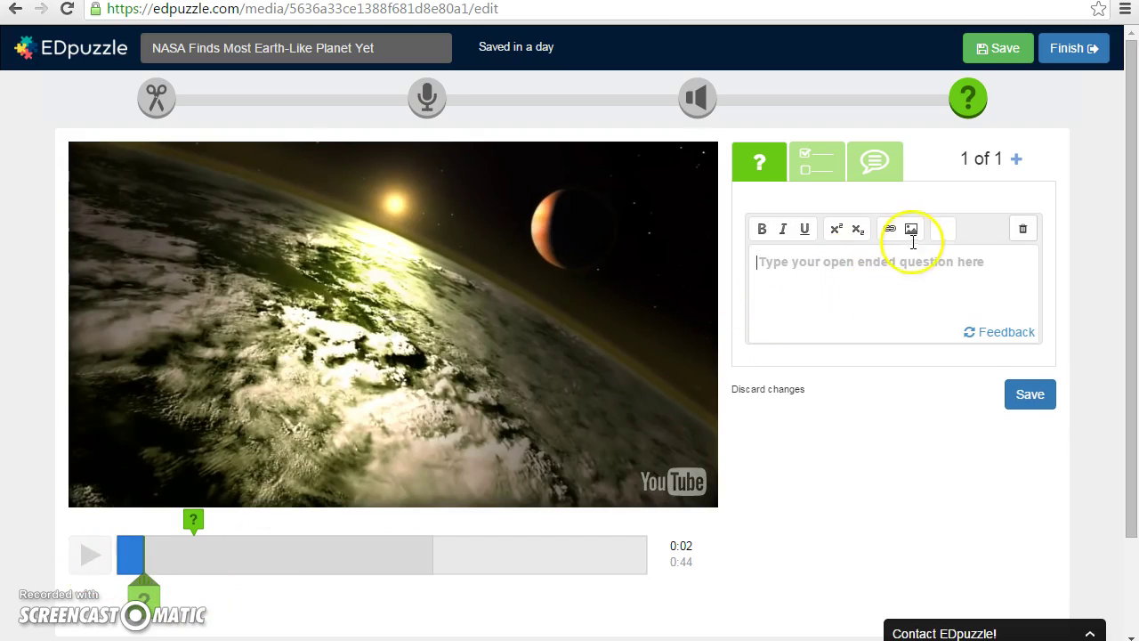
left_click(911, 230)
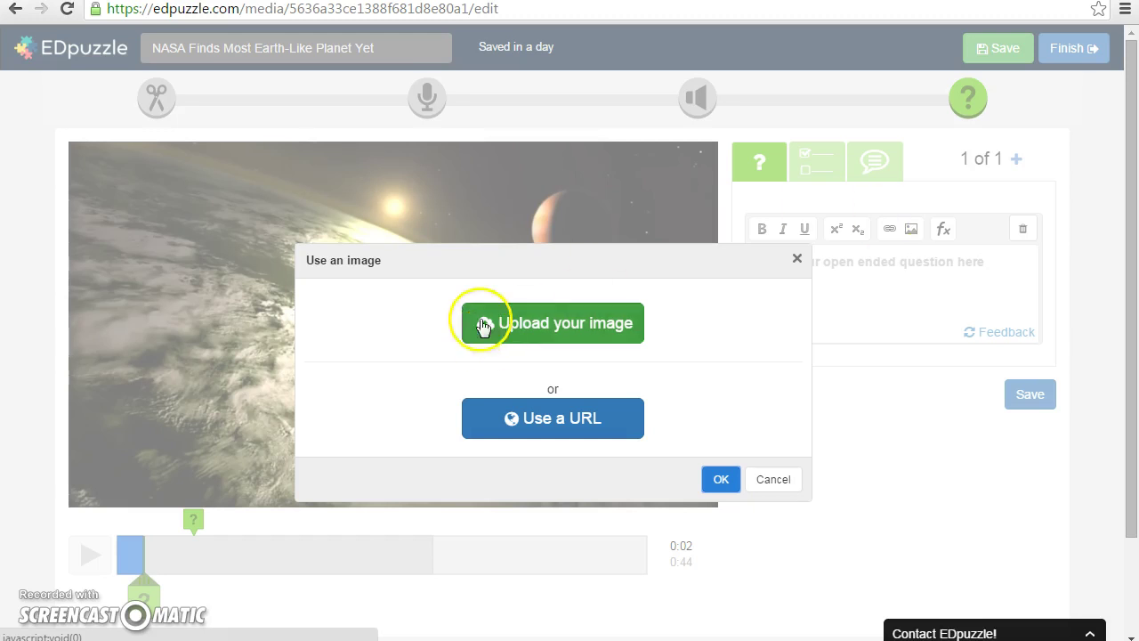
left_click(554, 327)
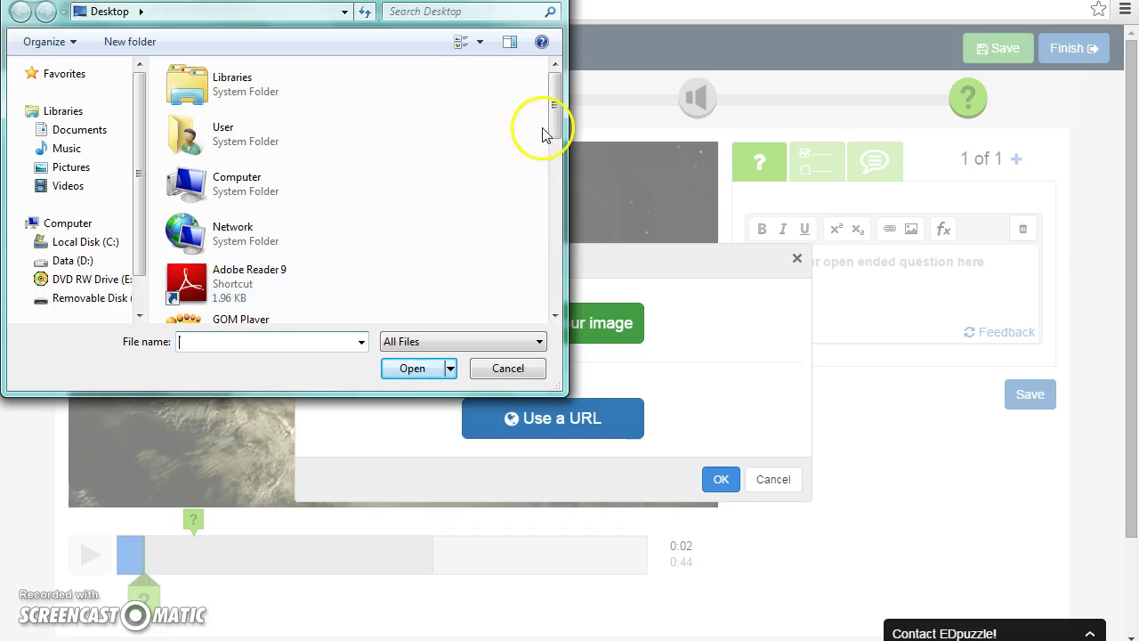
left_click_drag(547, 107, 546, 224)
left_click(274, 152)
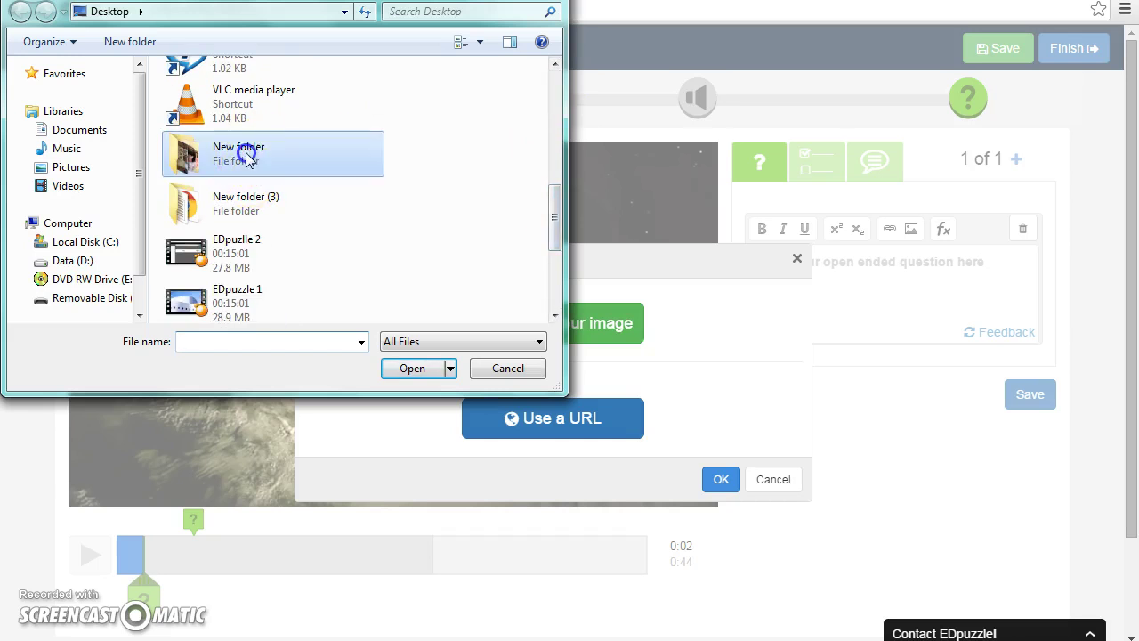
double_click(248, 157)
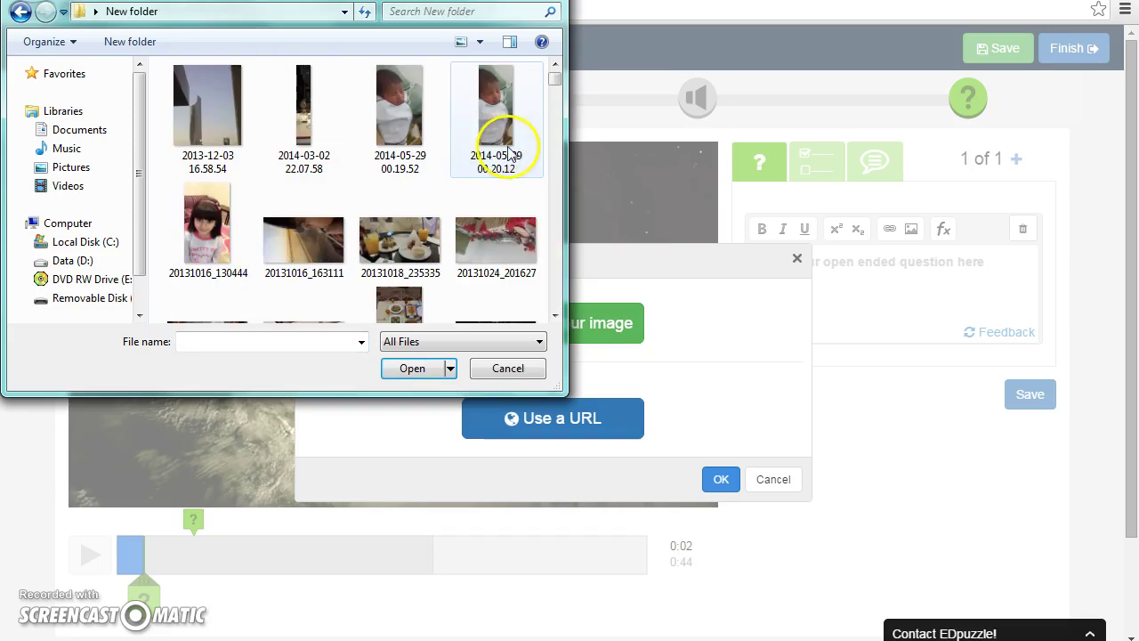
scroll(557, 81, "down", 10)
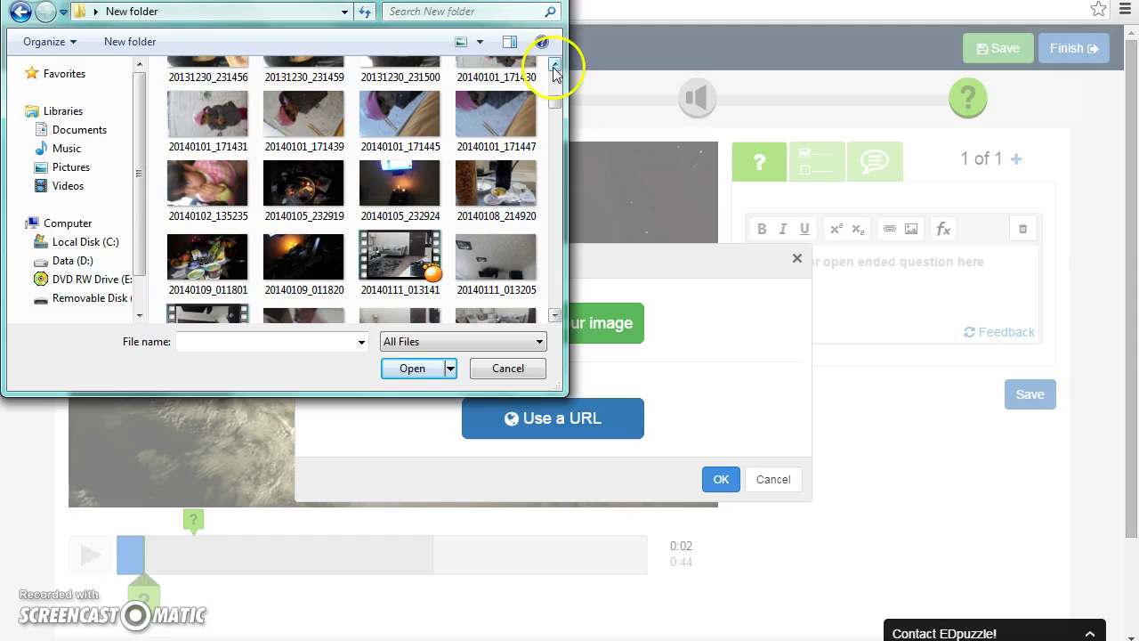
left_click_drag(547, 108, 545, 129)
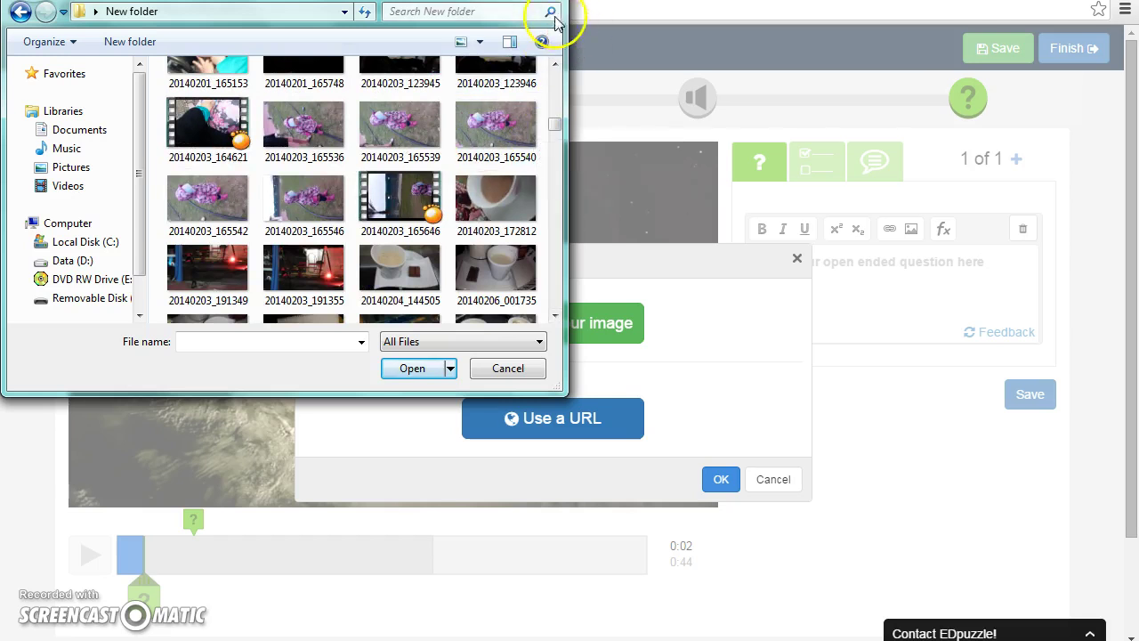
key("Escape")
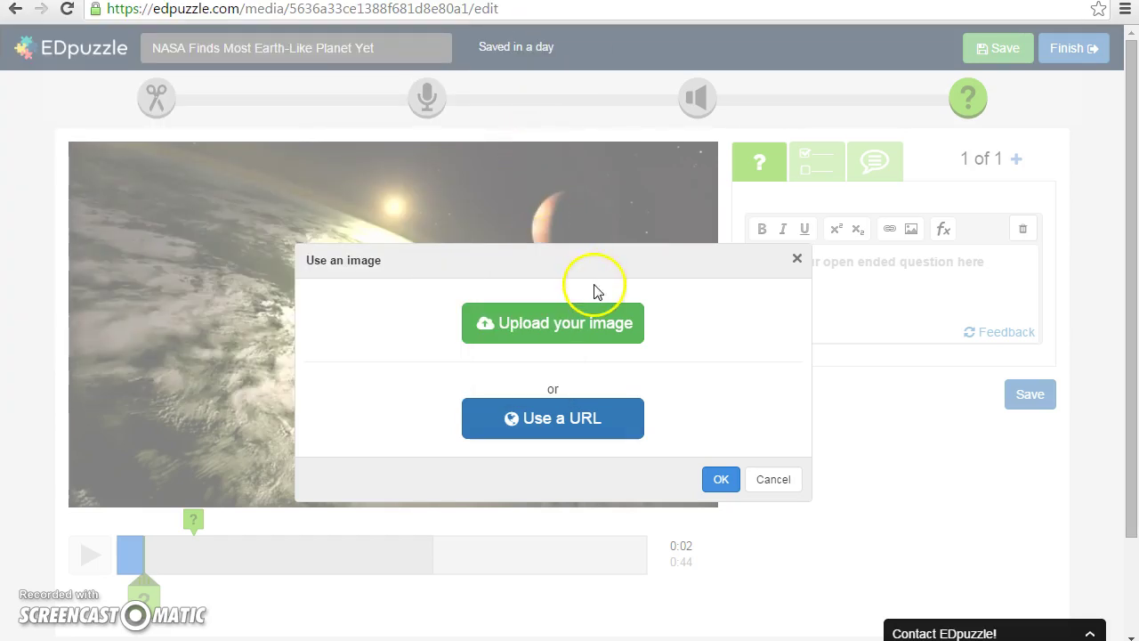
- Switch the image window to Use a URL and visit the URL, Width and Height fields
left_click(567, 431)
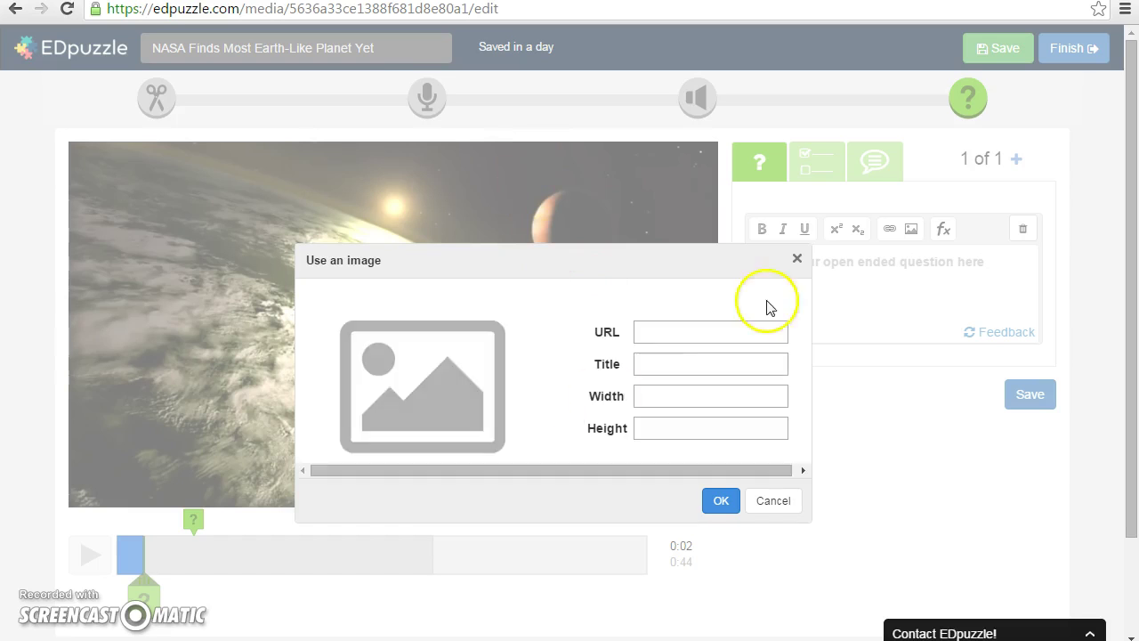
left_click(690, 327)
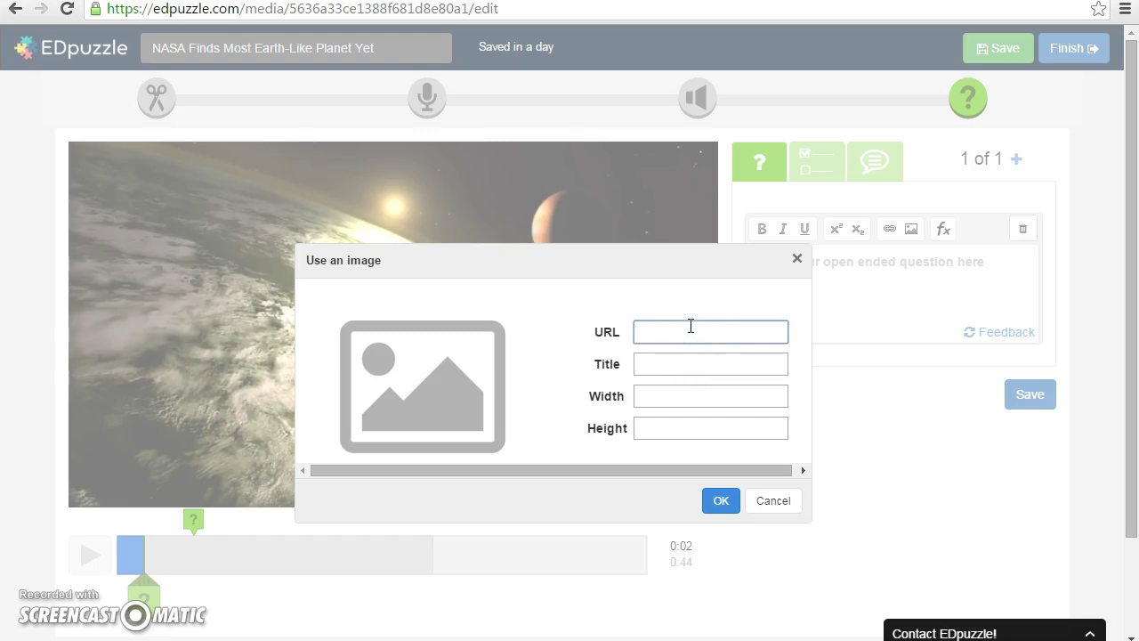
left_click(663, 425)
left_click(649, 391)
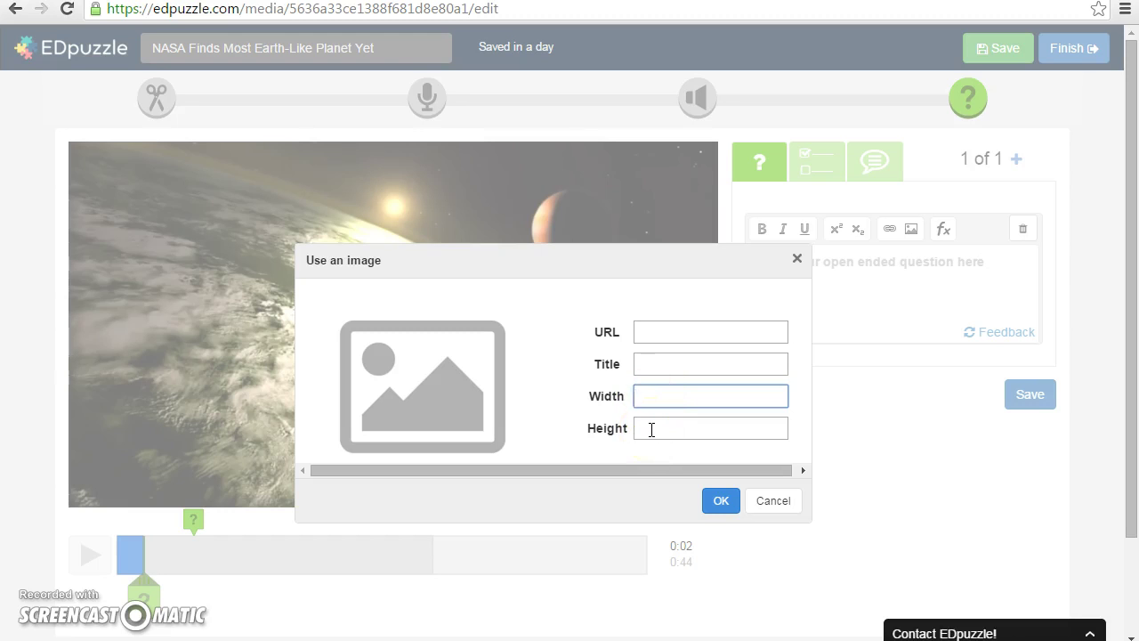
left_click(651, 429)
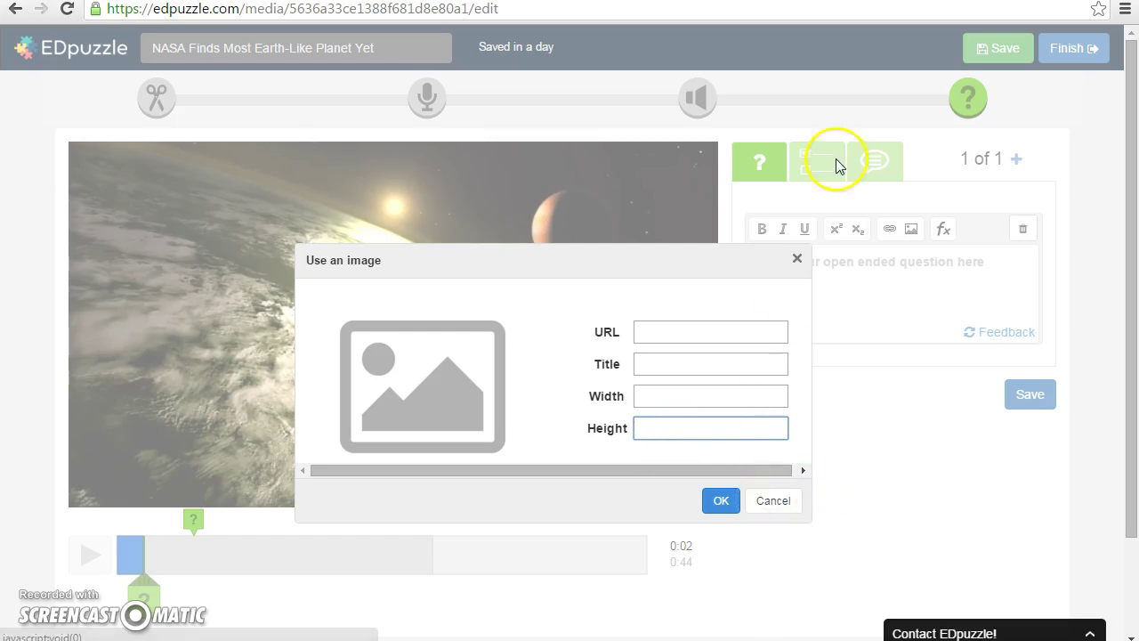
- Close the image window without inserting a picture, leaving the question empty
left_click(798, 258)
left_click(890, 394)
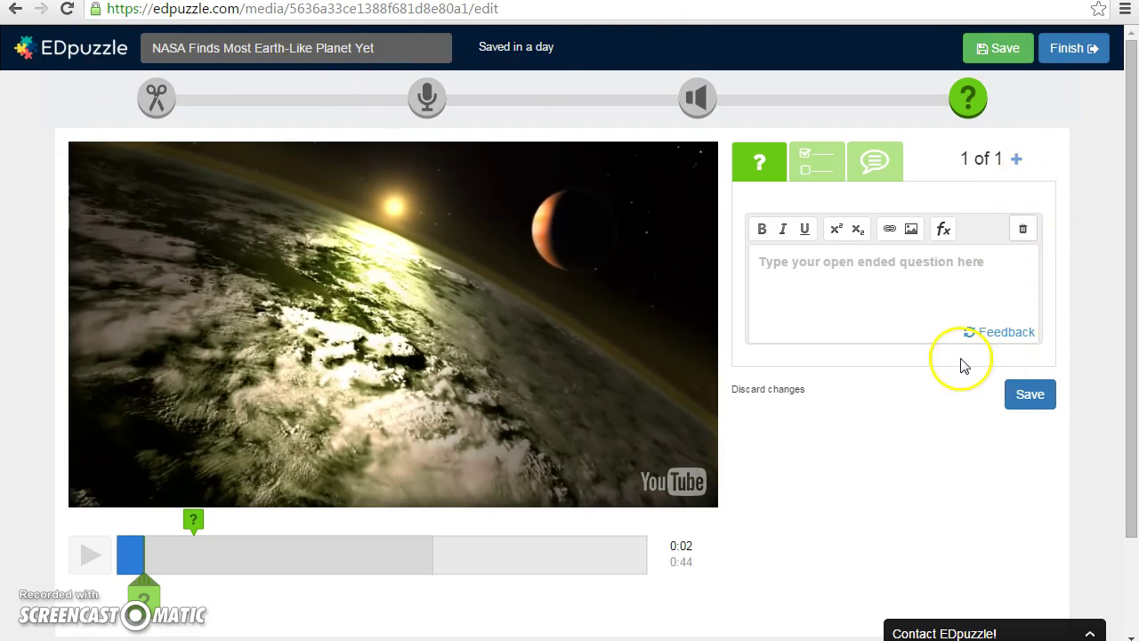
scroll(1131, 374, "down", 2)
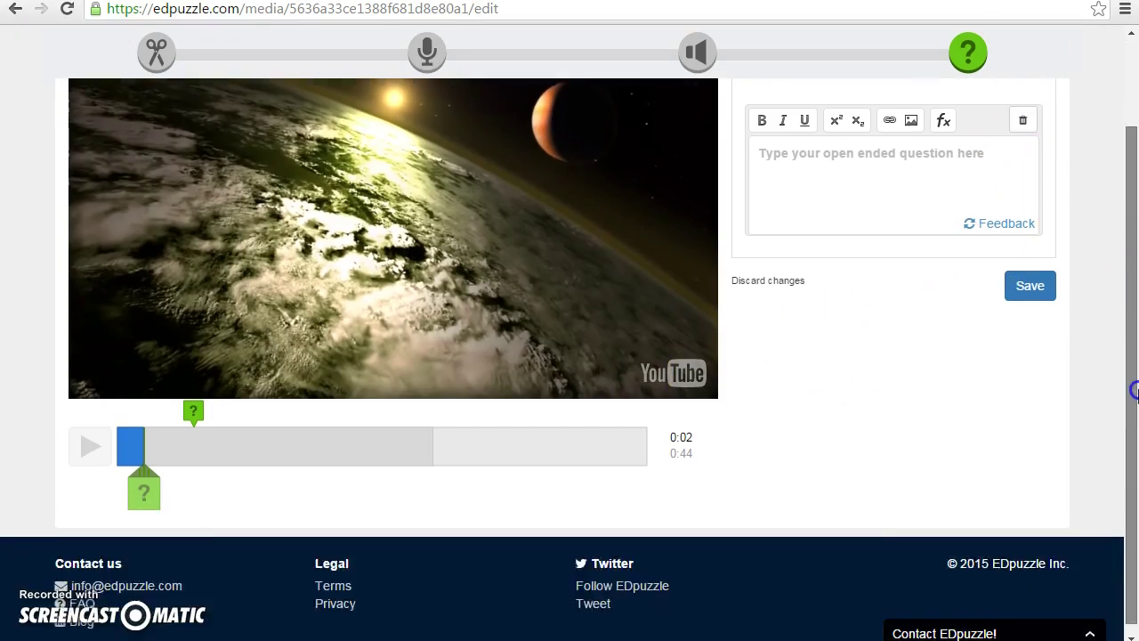
scroll(1134, 393, "up", 2)
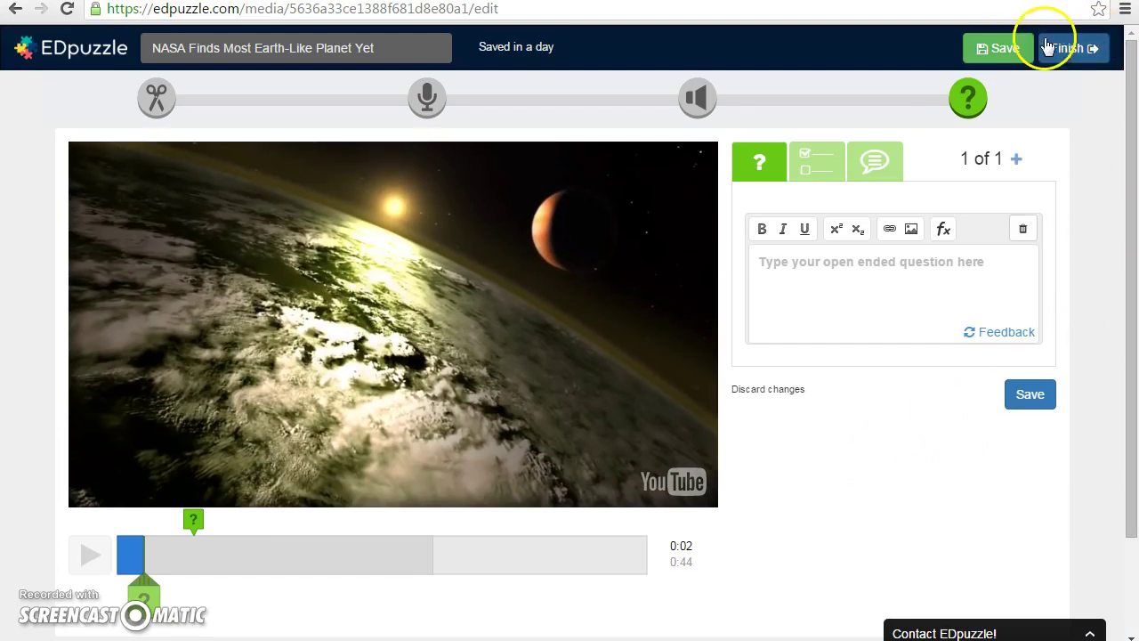
- Finish the lesson, postpone assigning it, and view 'earth planet' results in the EDpuzzle channel
left_click(1076, 54)
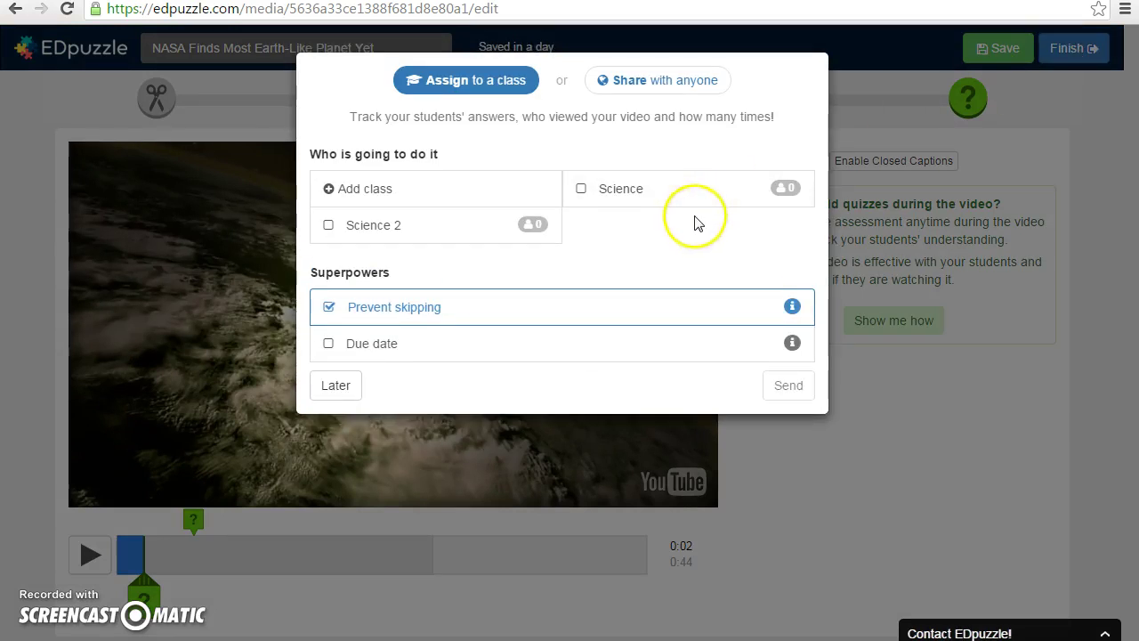
left_click(335, 391)
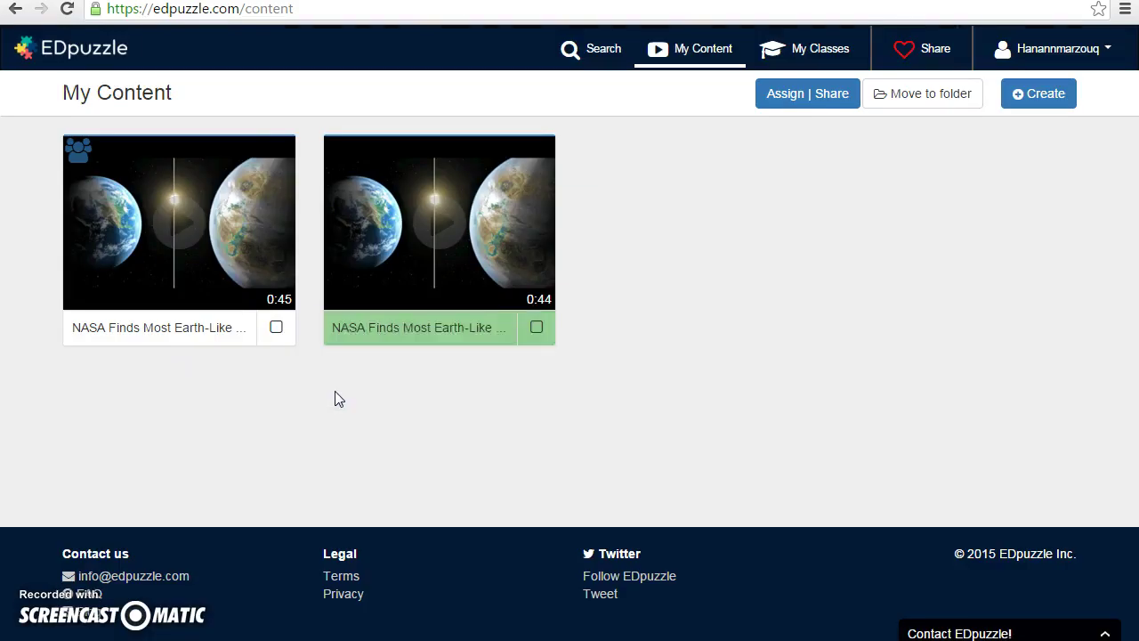
left_click(937, 107)
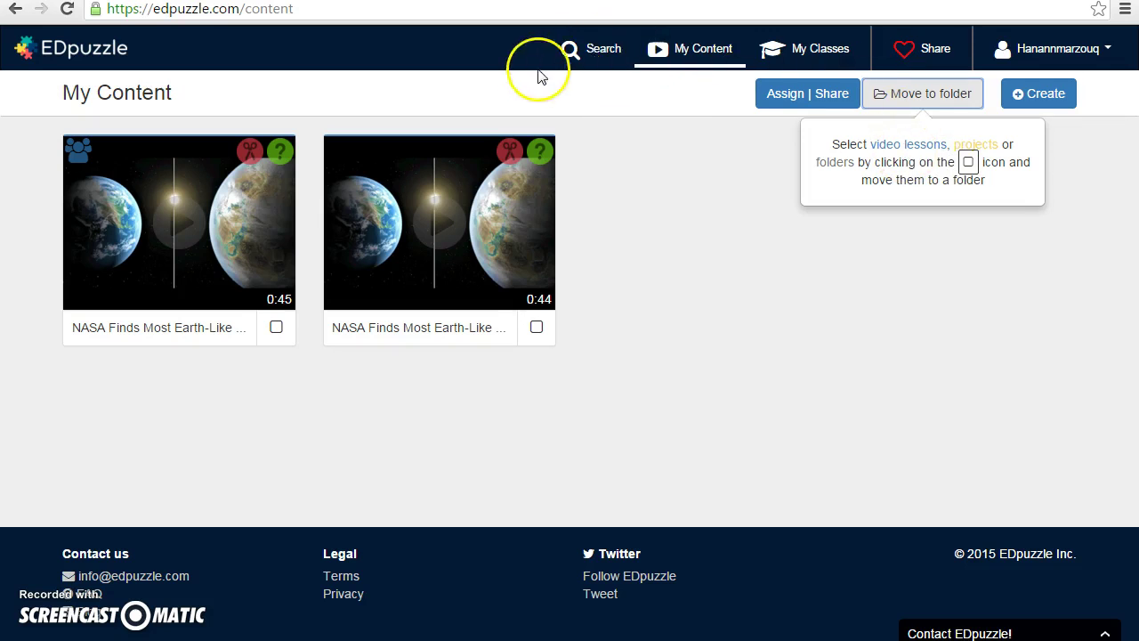
left_click(604, 59)
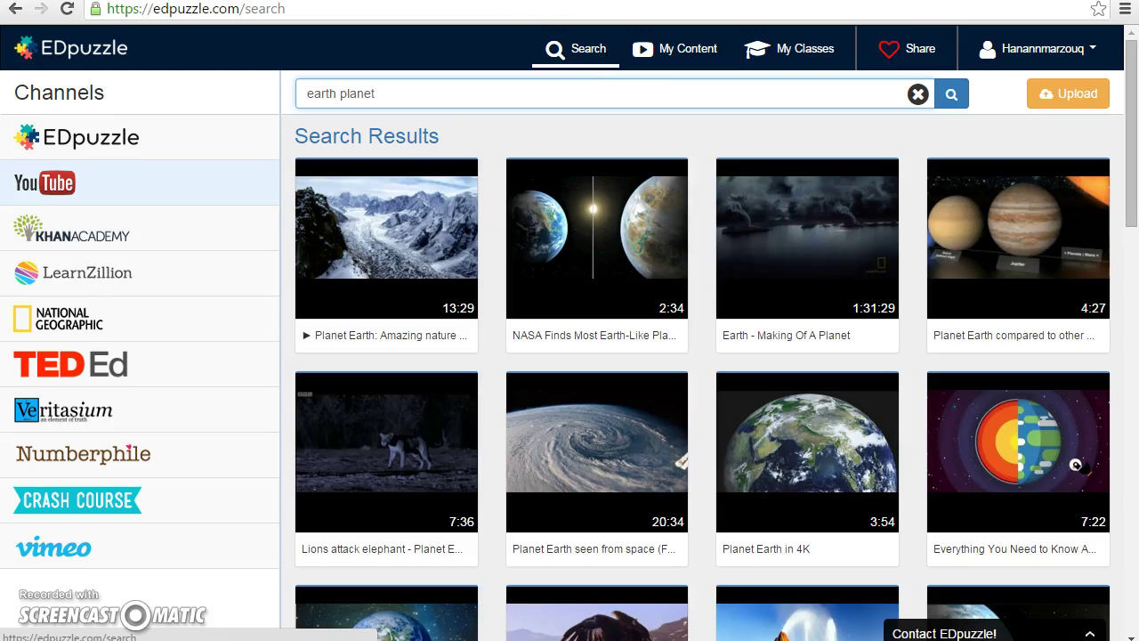
left_click(102, 145)
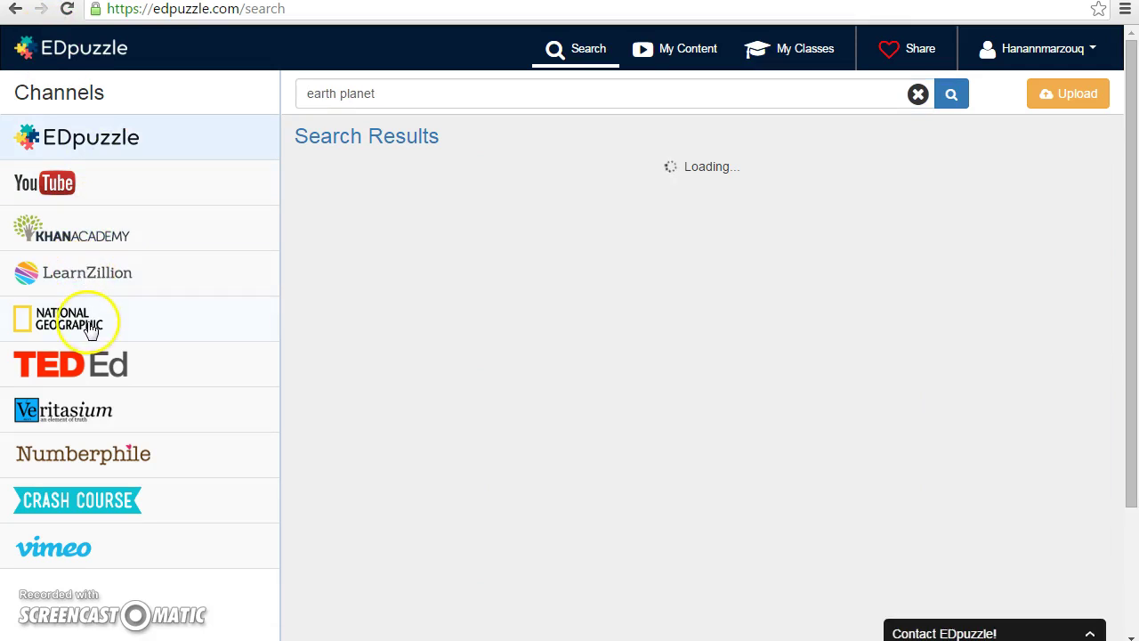
- Check the Science class members, then go back and open the Science 2 class
left_click(787, 48)
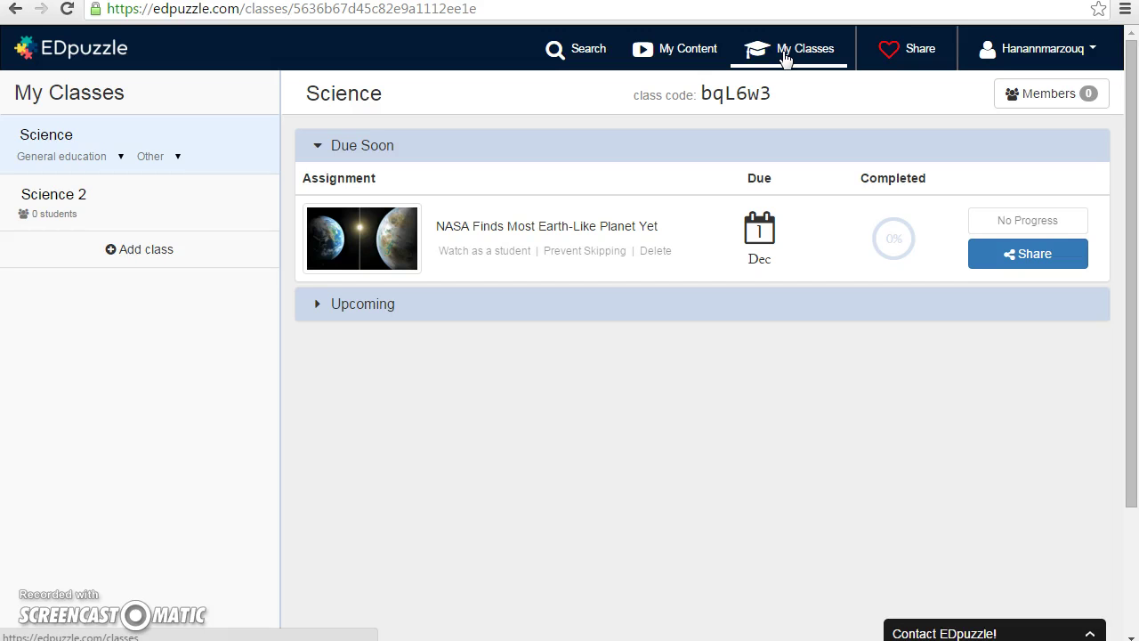
left_click(1028, 100)
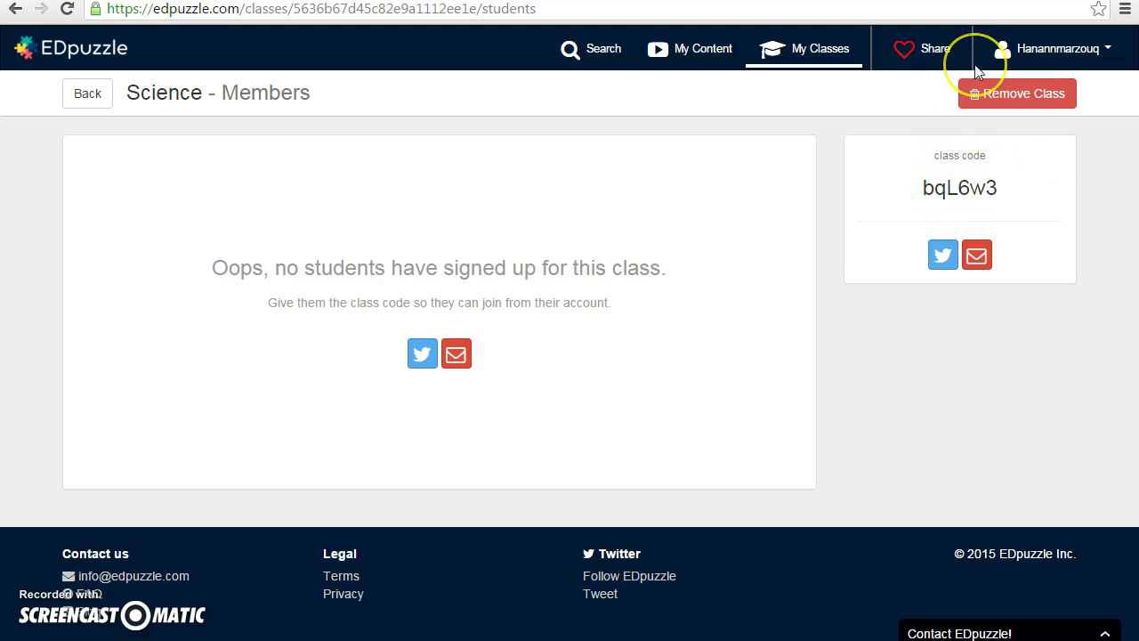
key("alt+Left")
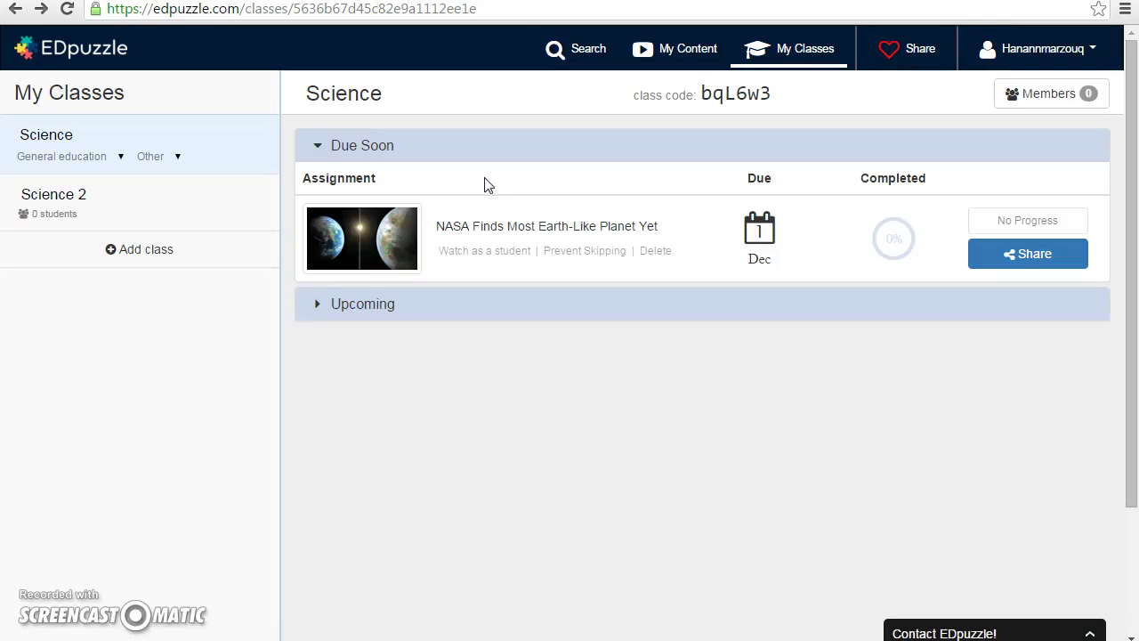
left_click(102, 189)
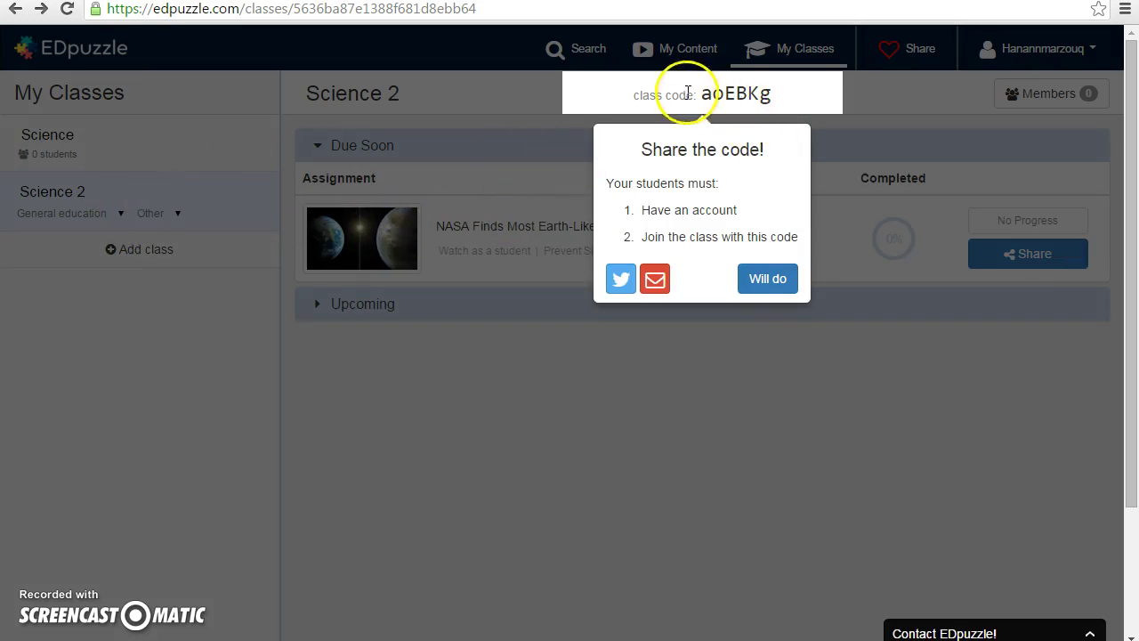
- Dismiss the share-code reminder and remove the Science 2 class, confirming with Yes
left_click(836, 140)
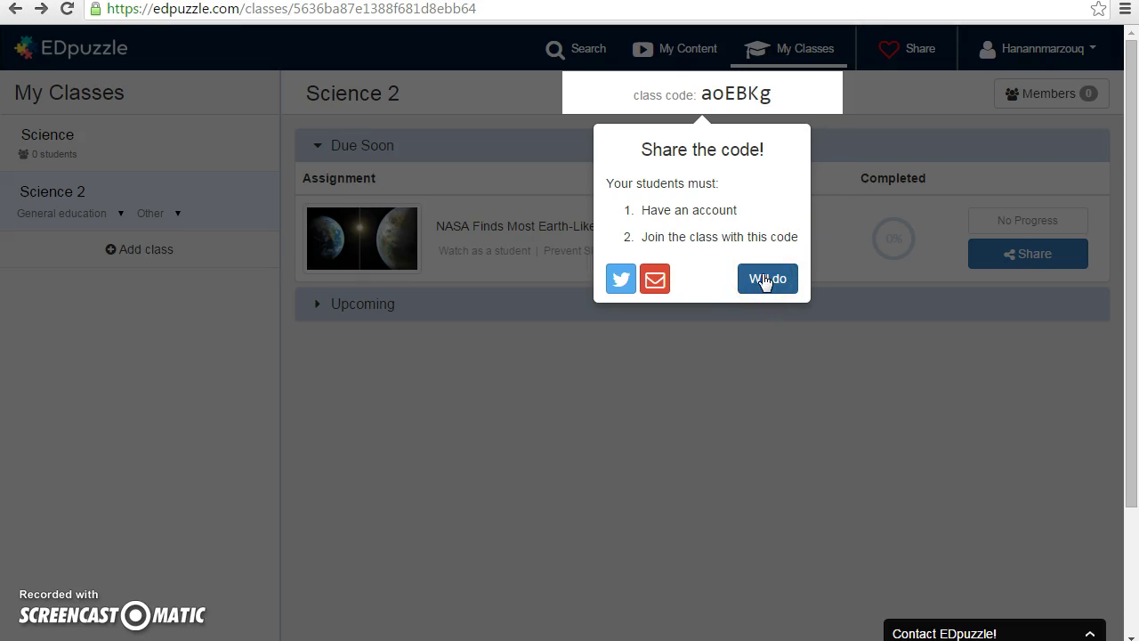
left_click(764, 279)
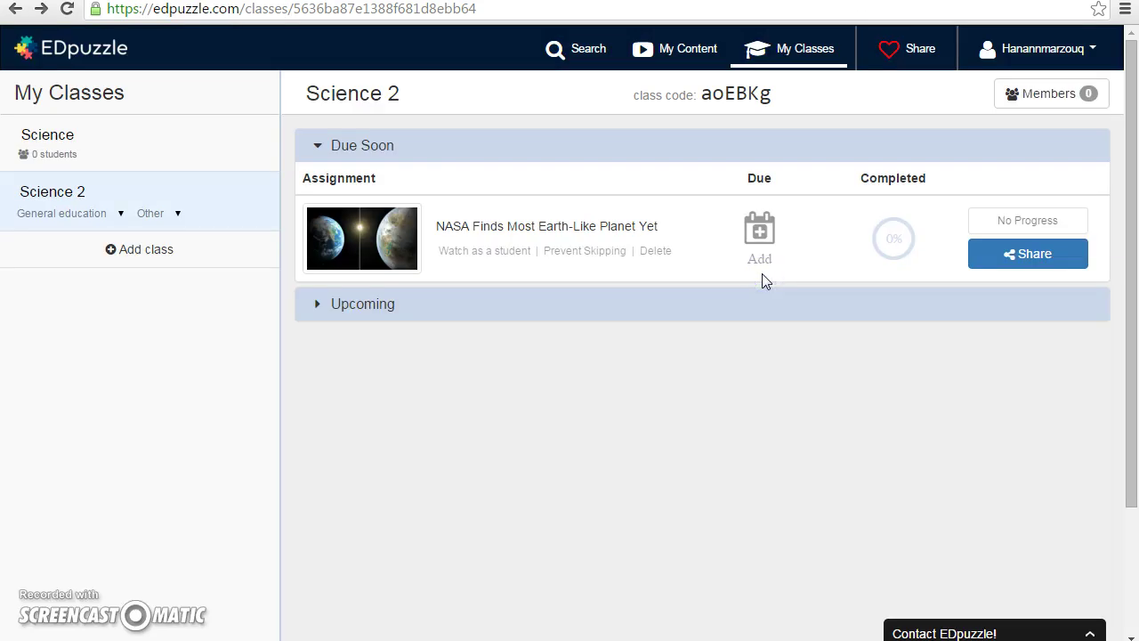
left_click(1038, 96)
left_click(1037, 94)
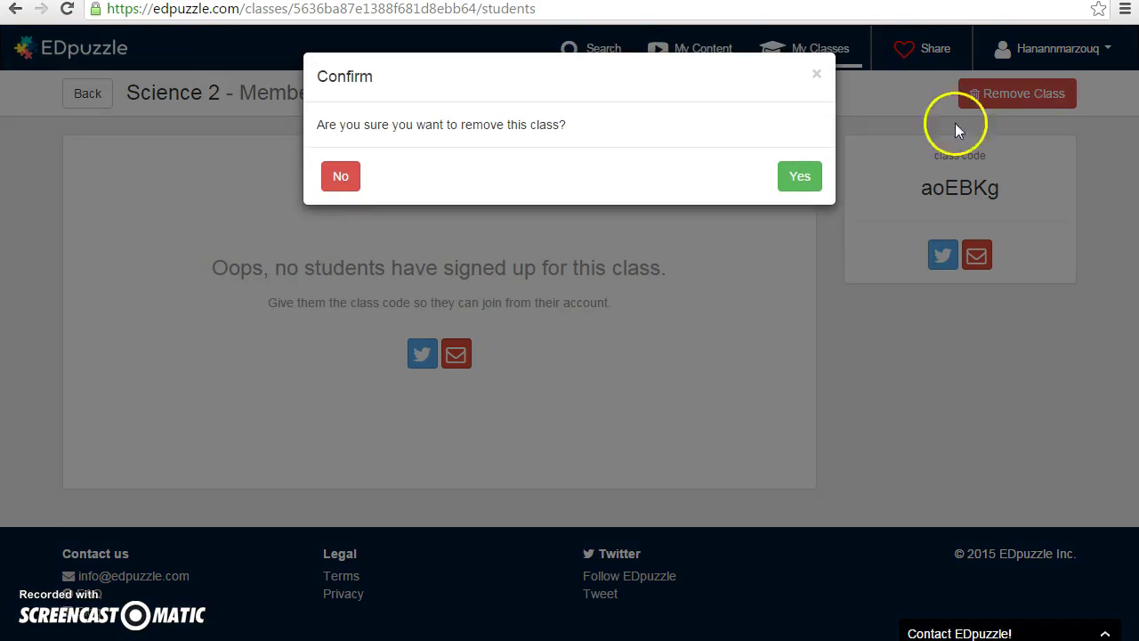
left_click(800, 178)
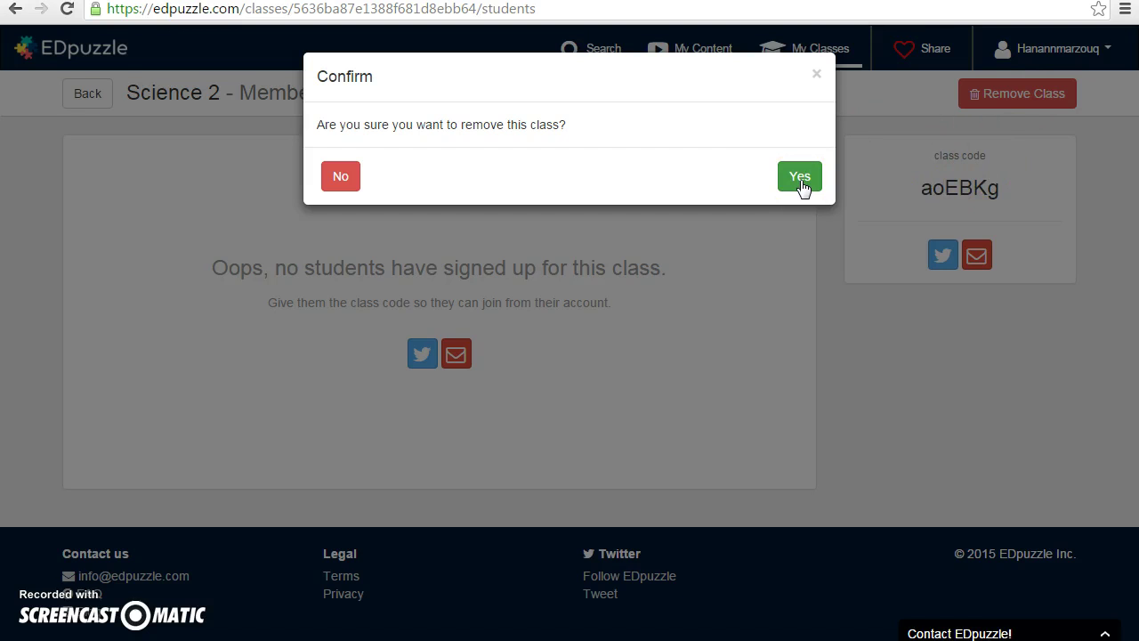
left_click(800, 178)
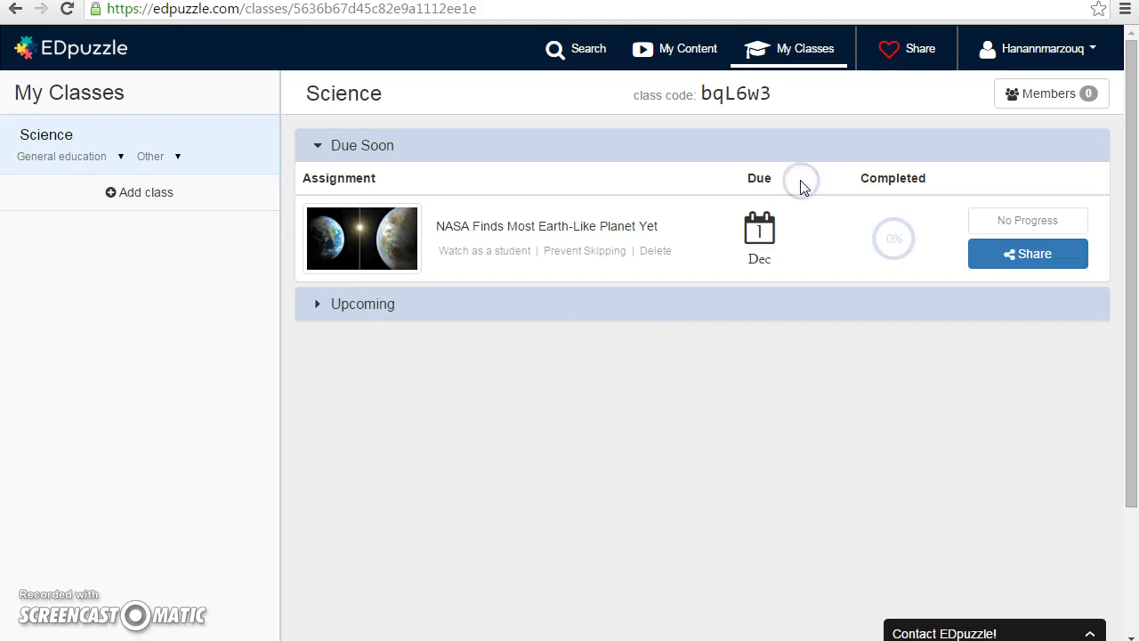
- Open sharing for the NASA lesson, keep the Medium embed size, and close the dialog
left_click(1006, 248)
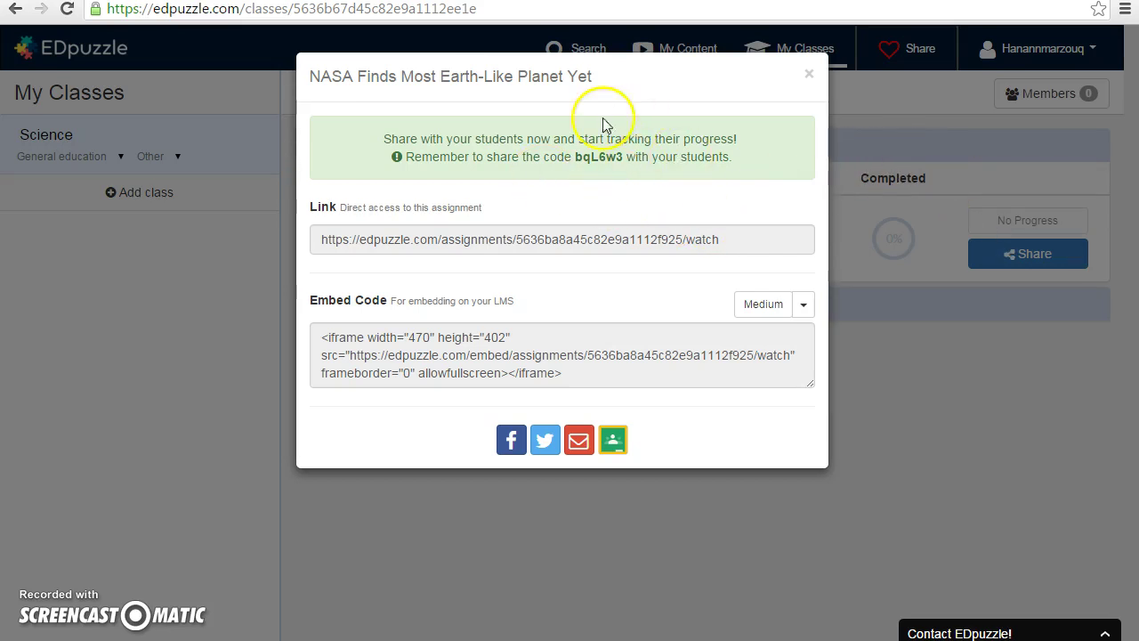
left_click(809, 306)
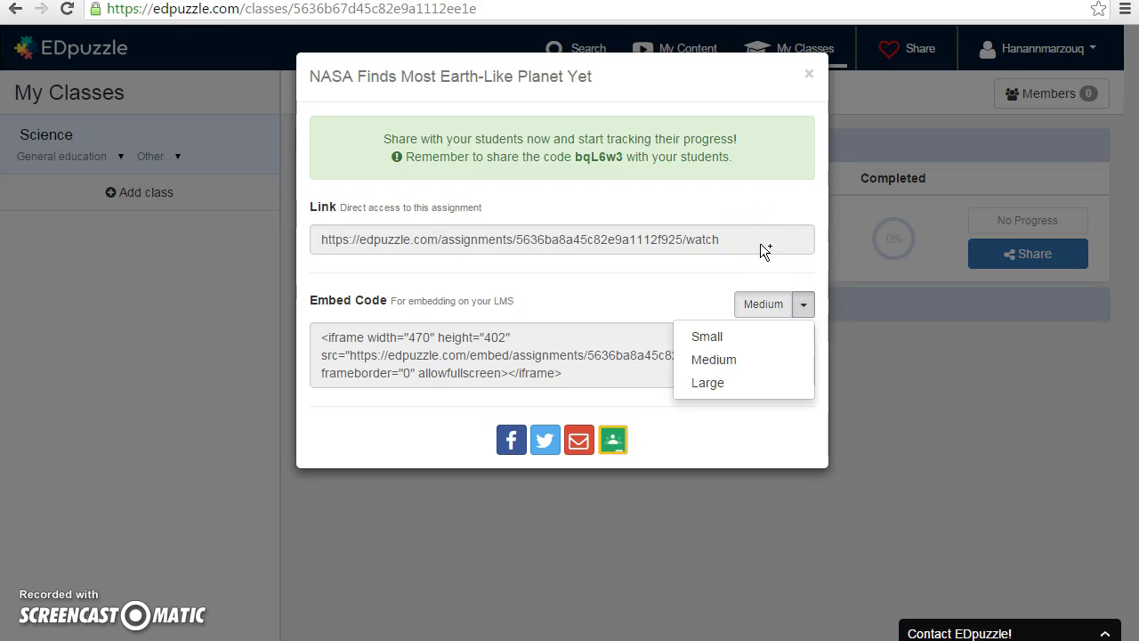
left_click(749, 282)
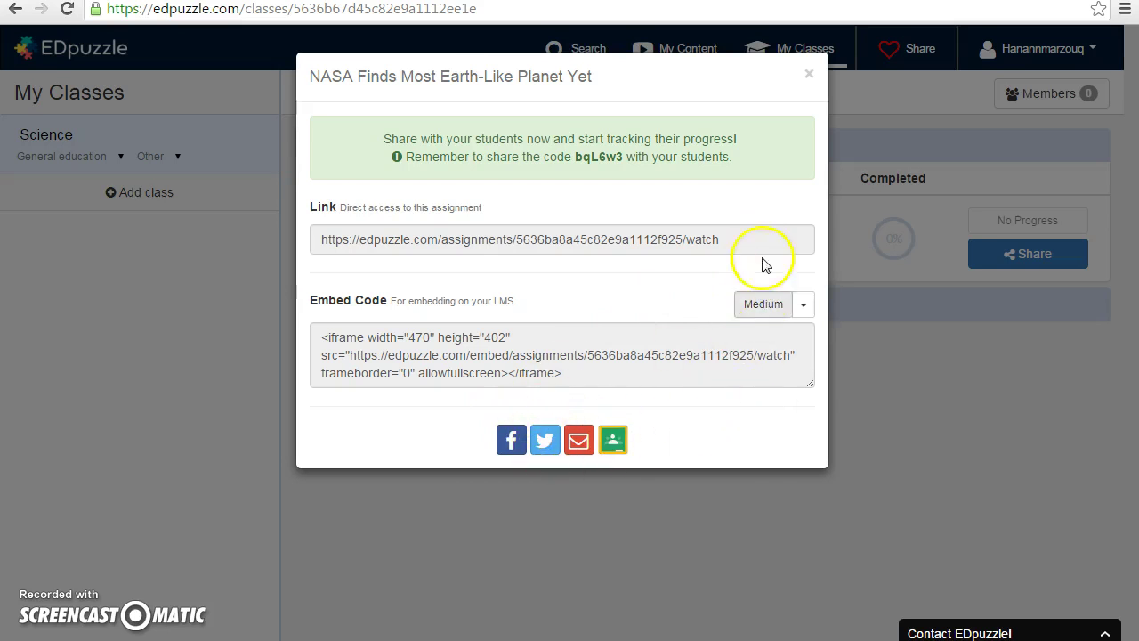
left_click(807, 76)
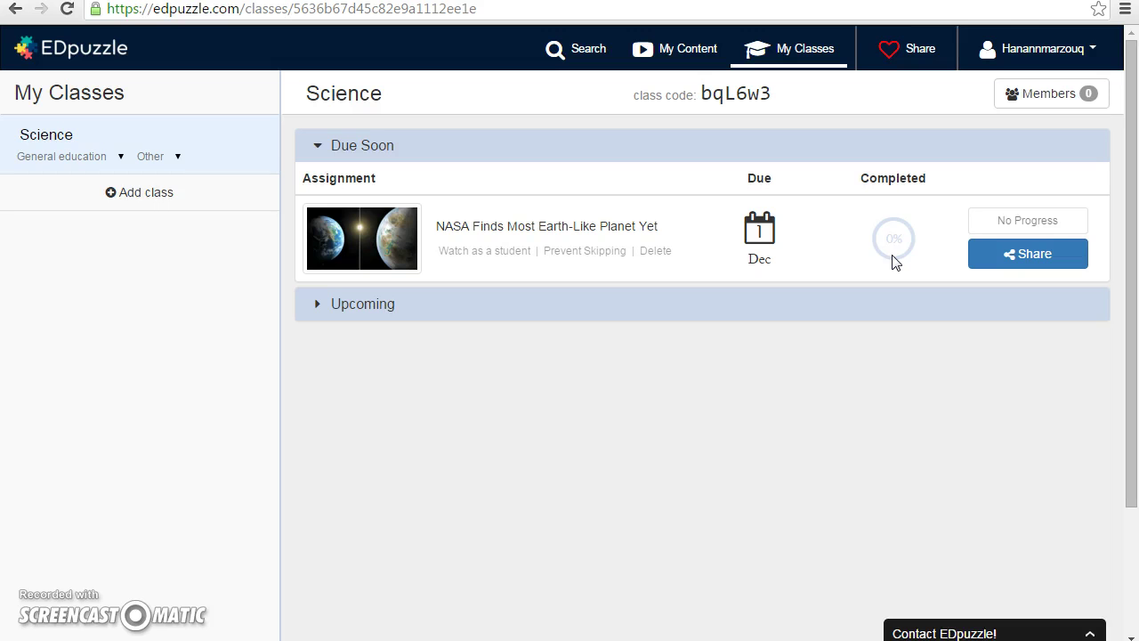
- Log out of the teacher account from the account options menu
left_click(569, 56)
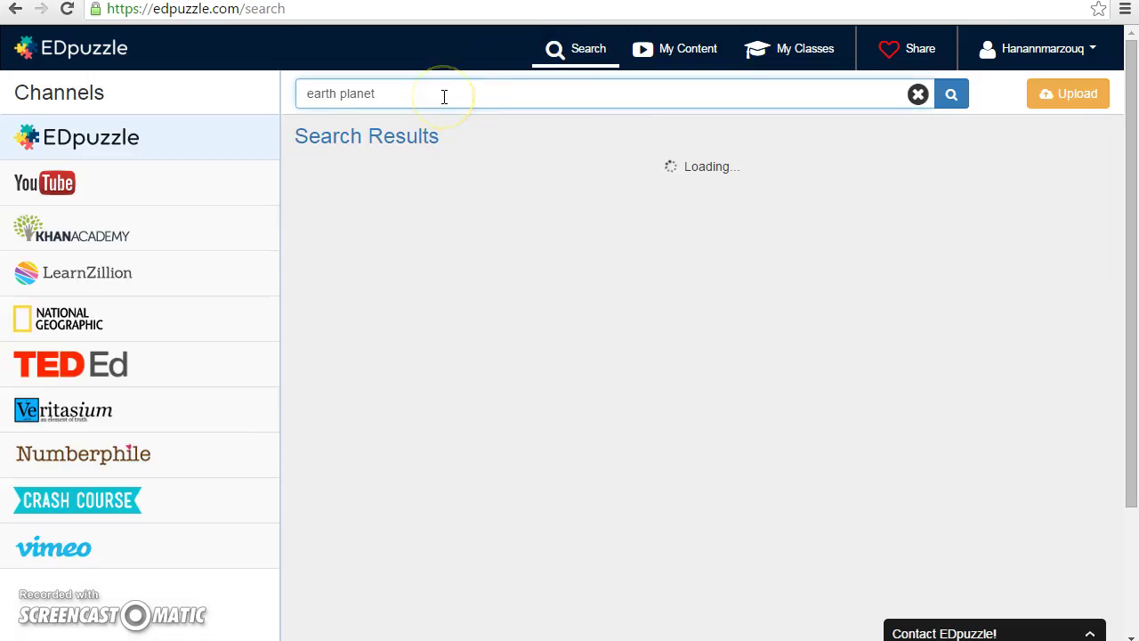
left_click(1003, 55)
left_click(1025, 91)
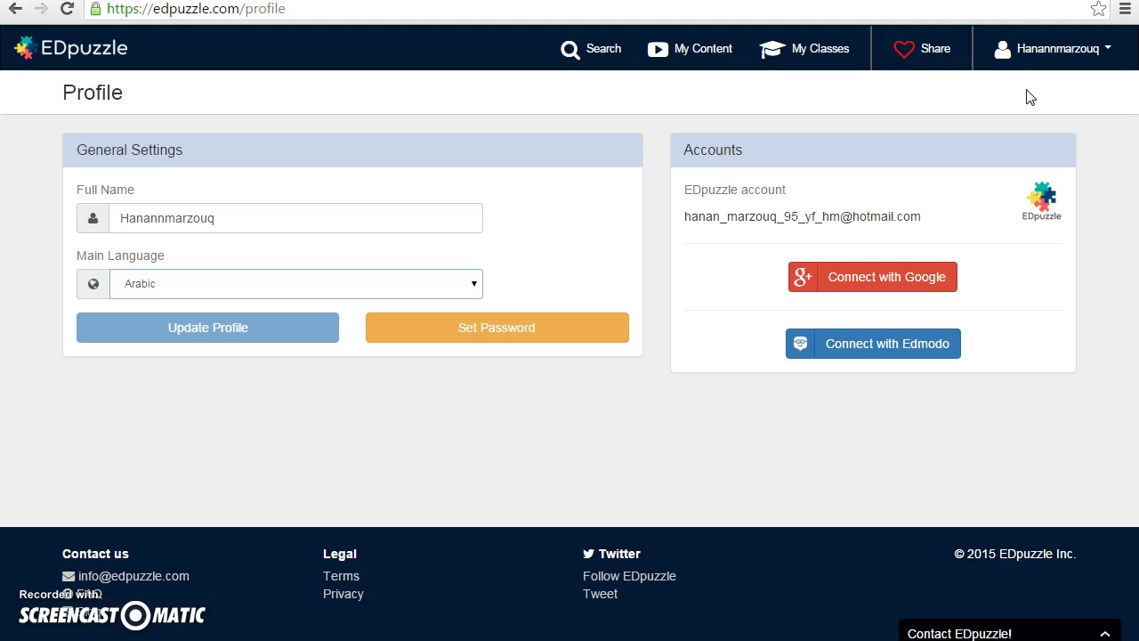
left_click(1039, 32)
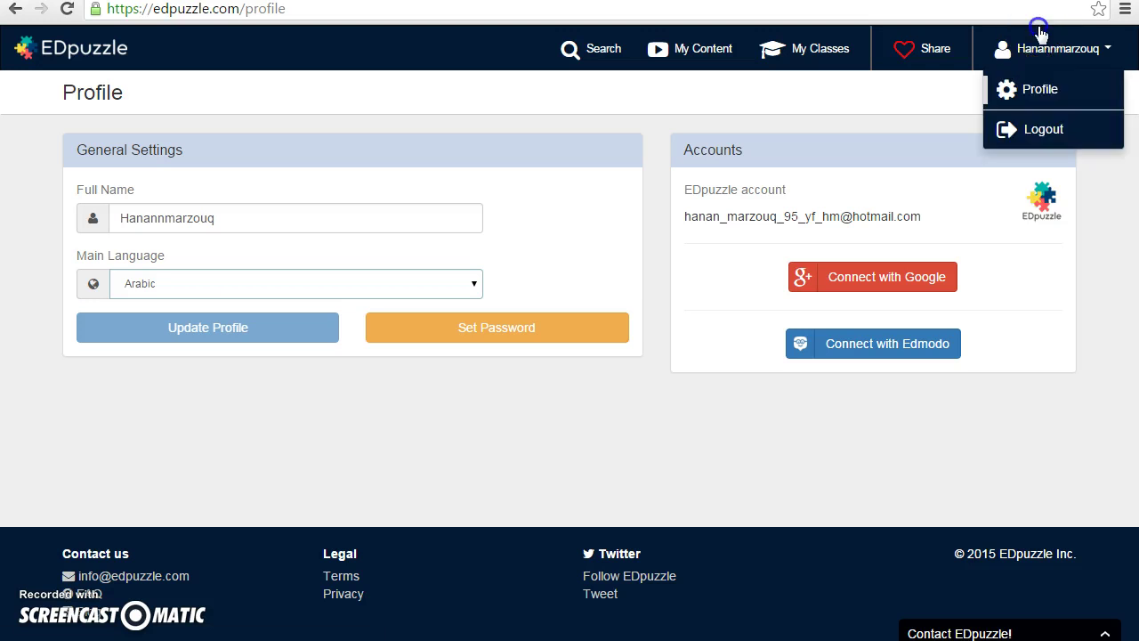
left_click(1045, 132)
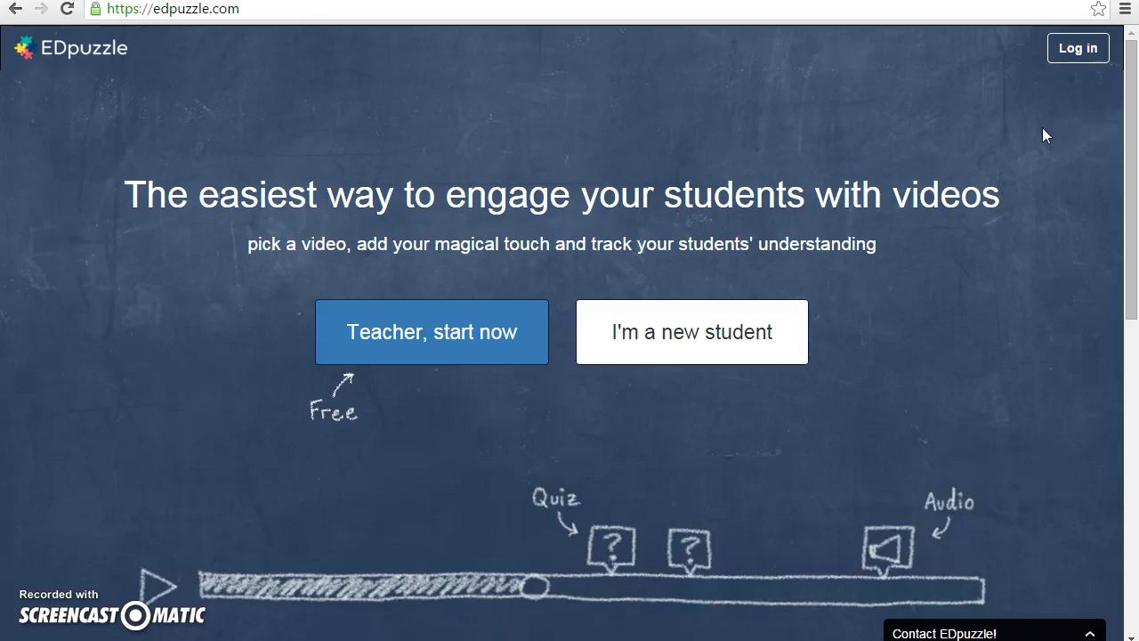
- Open and close the teacher log-in form, then start a new student sign-up
left_click_drag(1131, 127, 1038, 145)
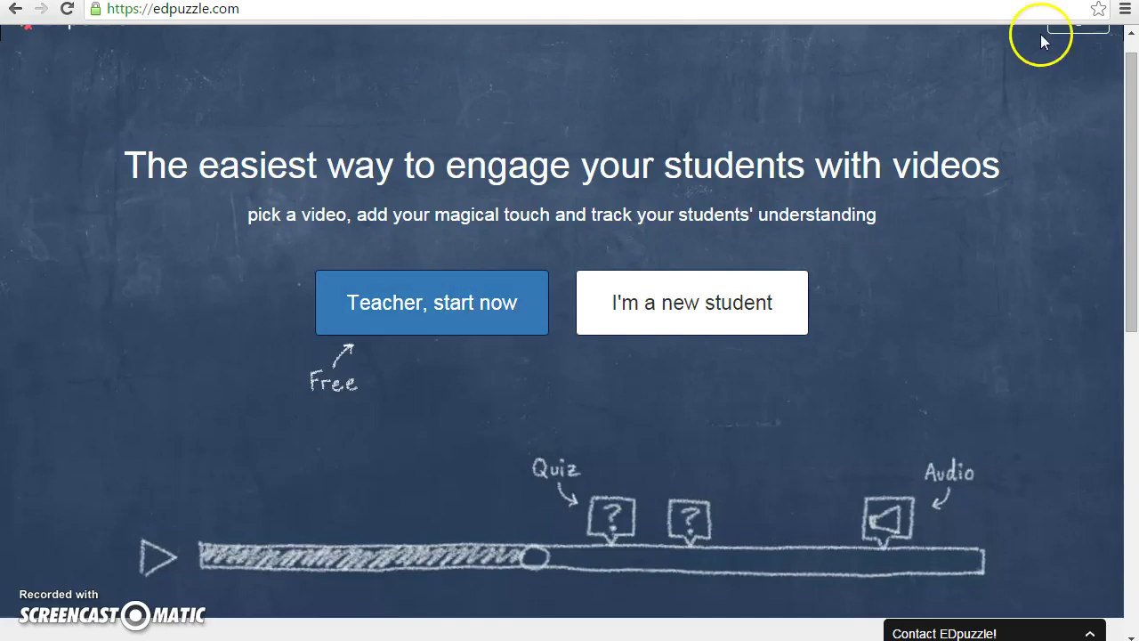
left_click(1071, 30)
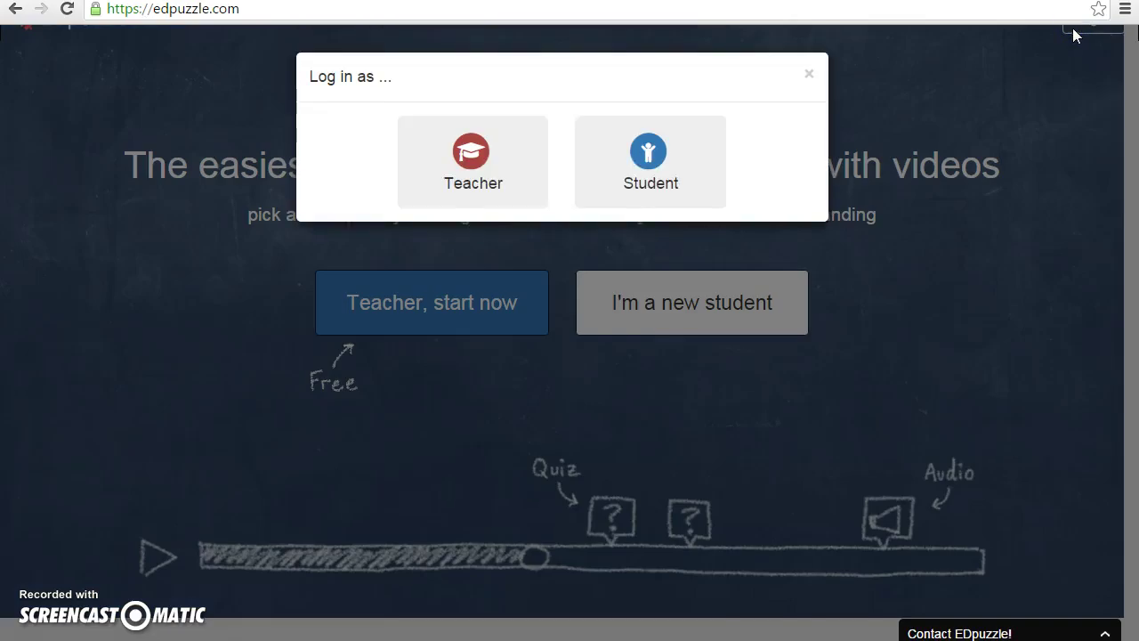
left_click(455, 168)
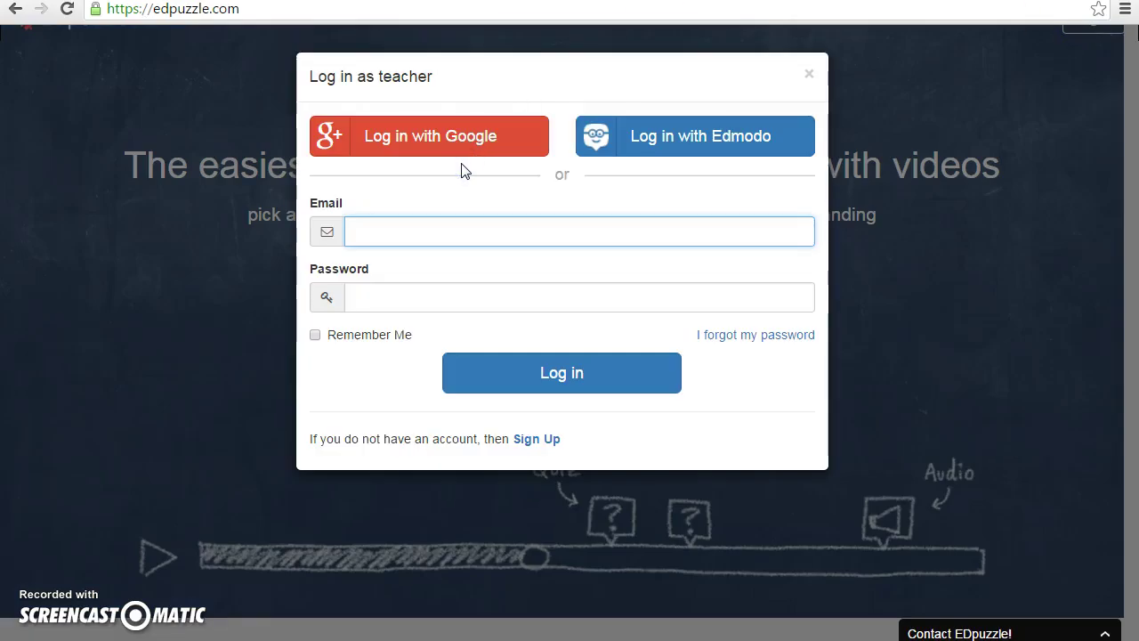
left_click(807, 76)
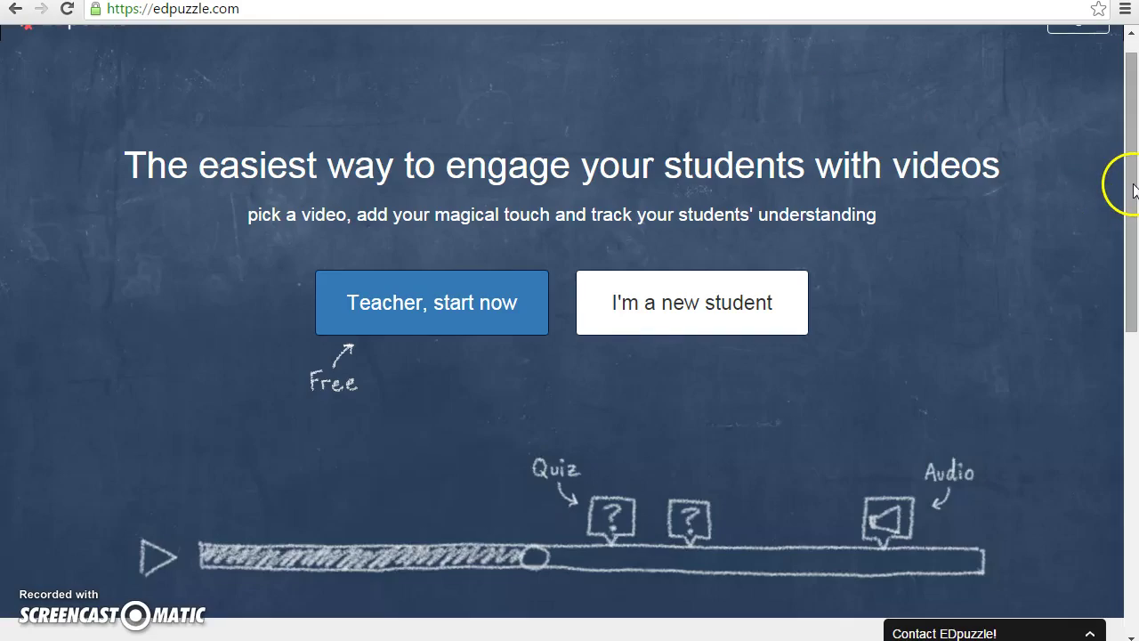
scroll(1112, 169, "up", 1)
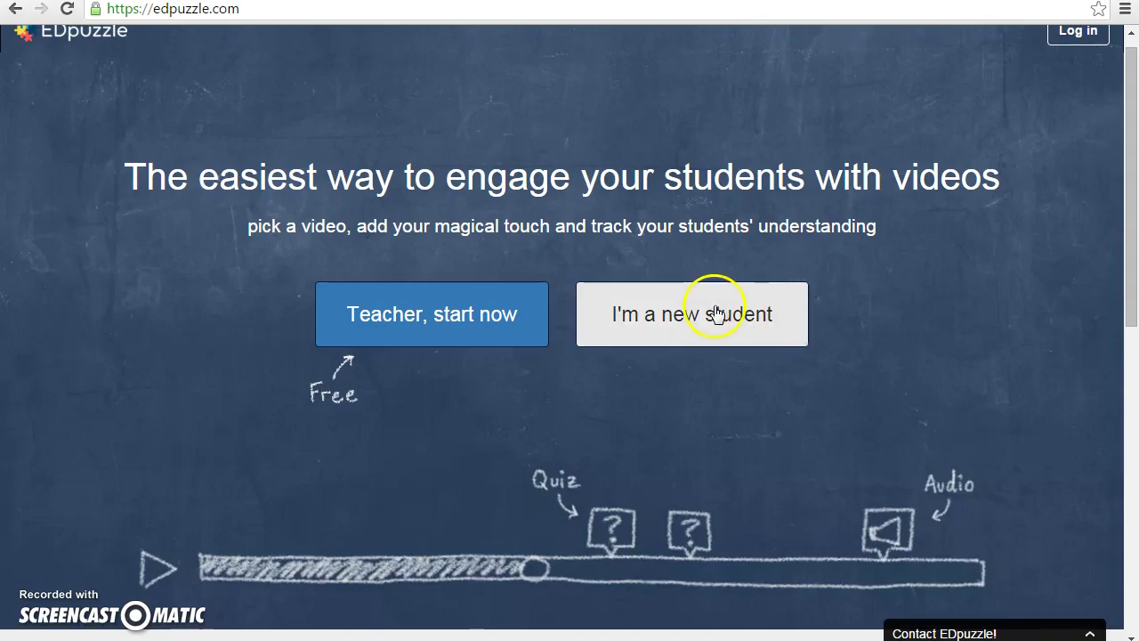
left_click(719, 315)
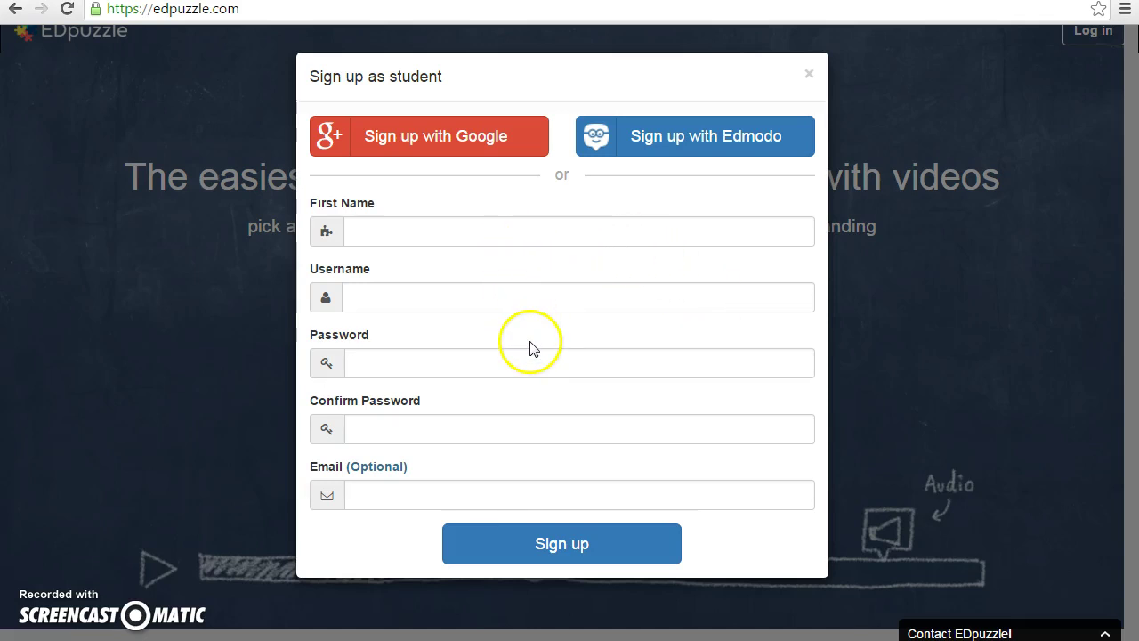
- Create a student account by entering a first name, username and password
left_click(468, 236)
type("Hanan")
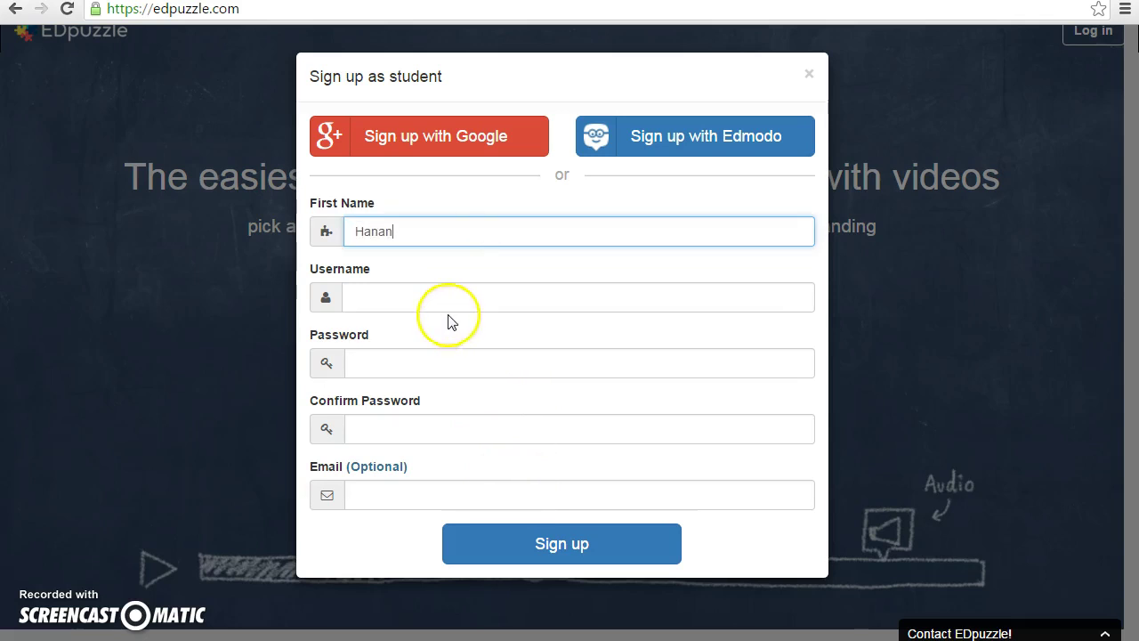
left_click(449, 299)
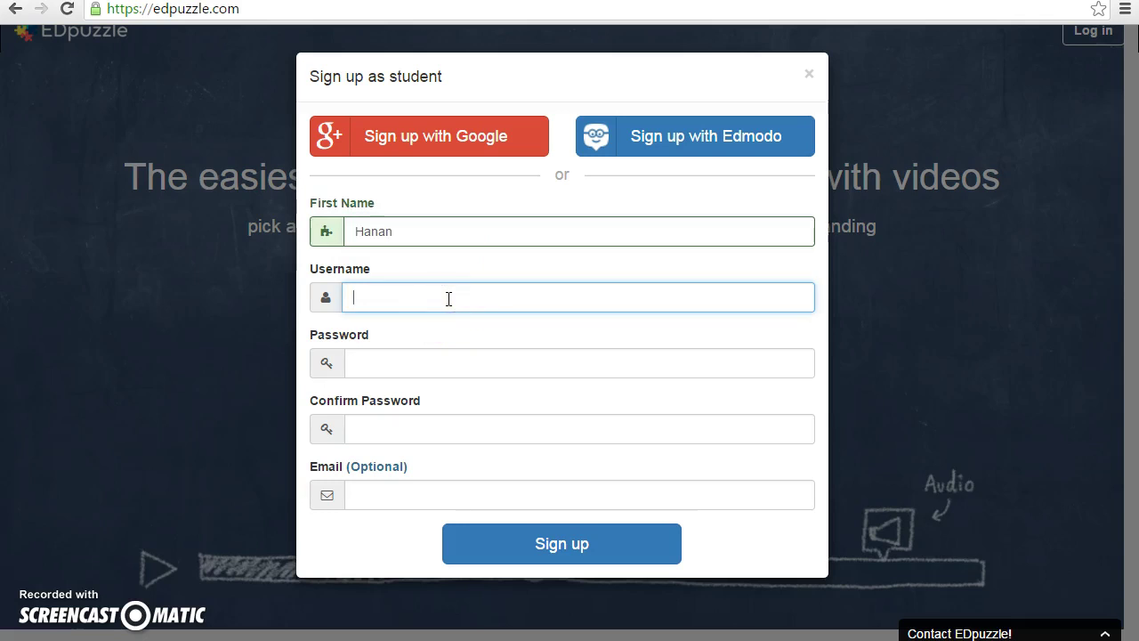
type("no")
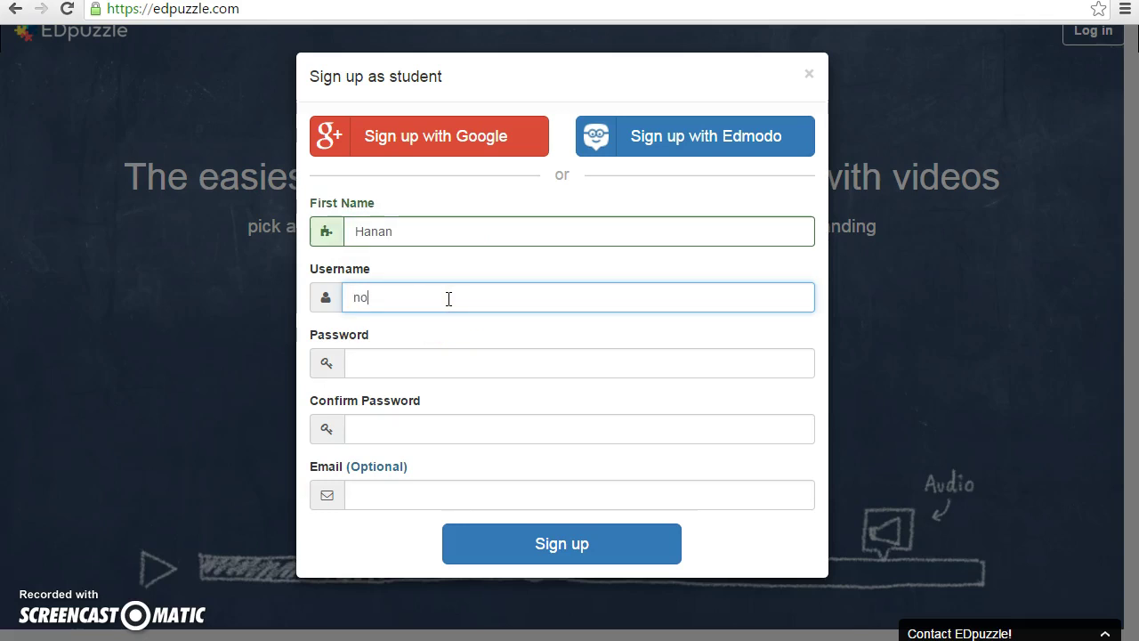
type("onii")
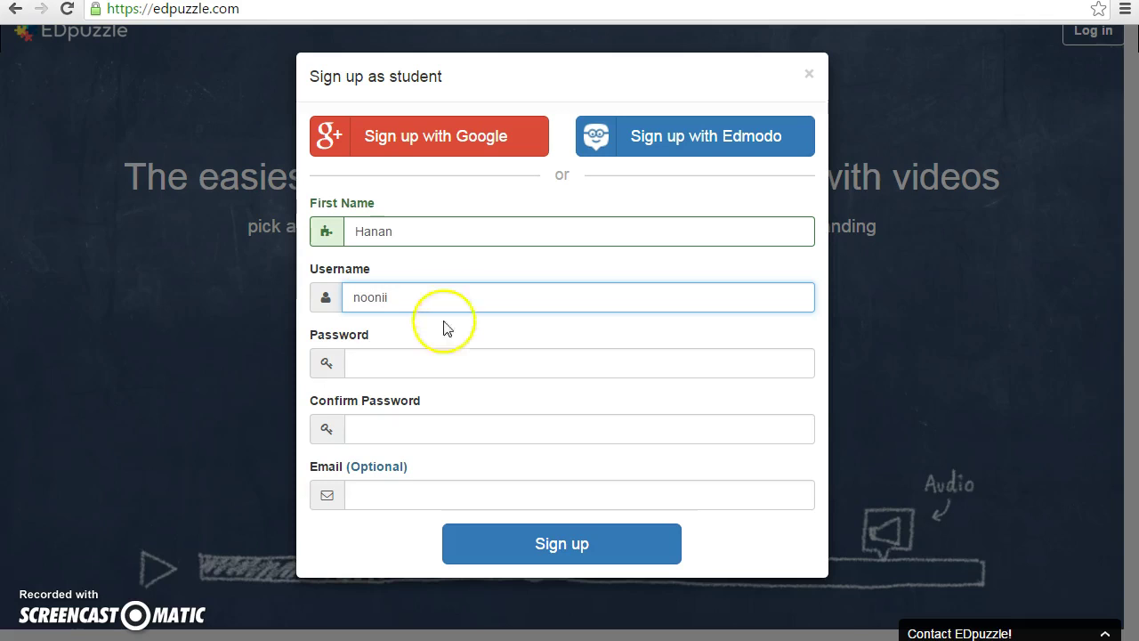
left_click(426, 357)
type("••••••••")
left_click(405, 431)
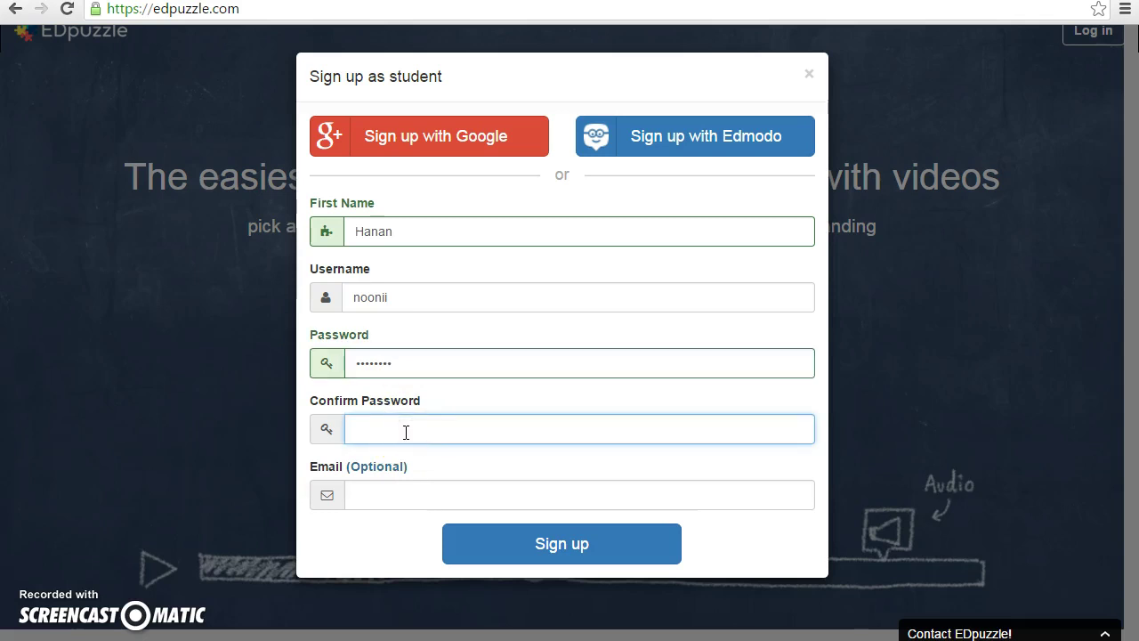
type("•••••••")
left_click(578, 543)
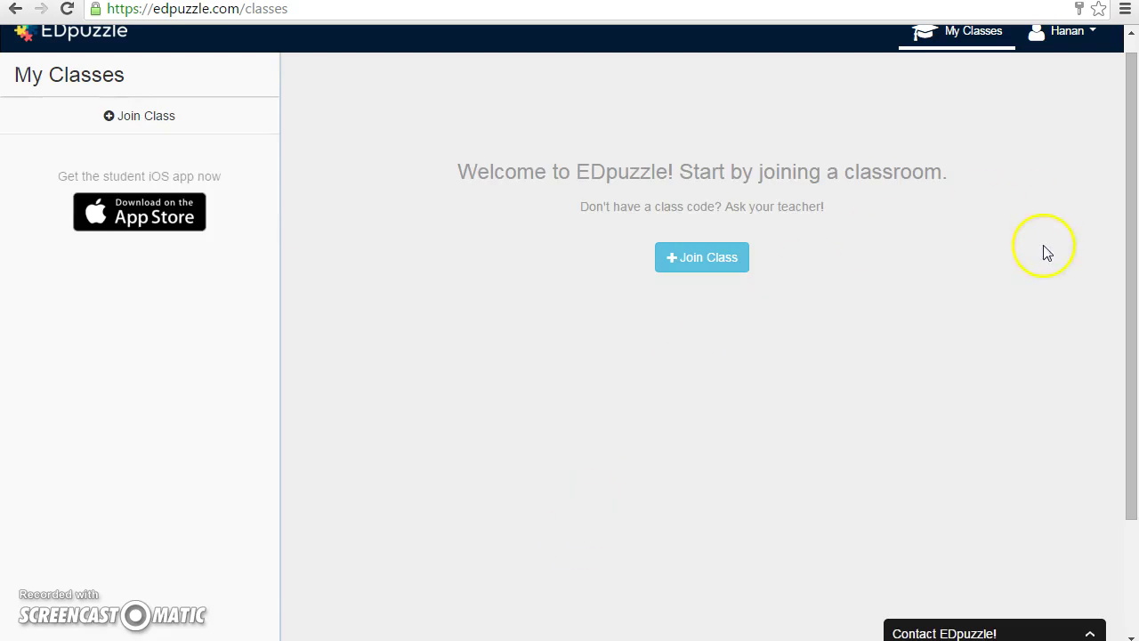
scroll(1130, 201, "up", 1)
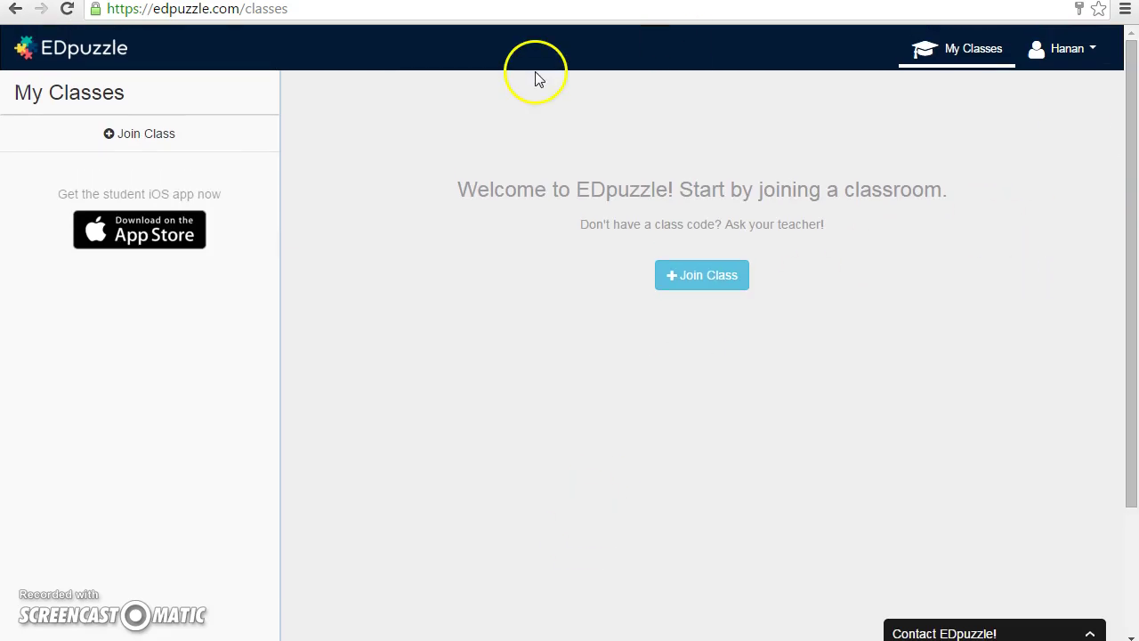
- Enter a six-character class code in Join a class, see it rejected, and close the form
left_click(173, 132)
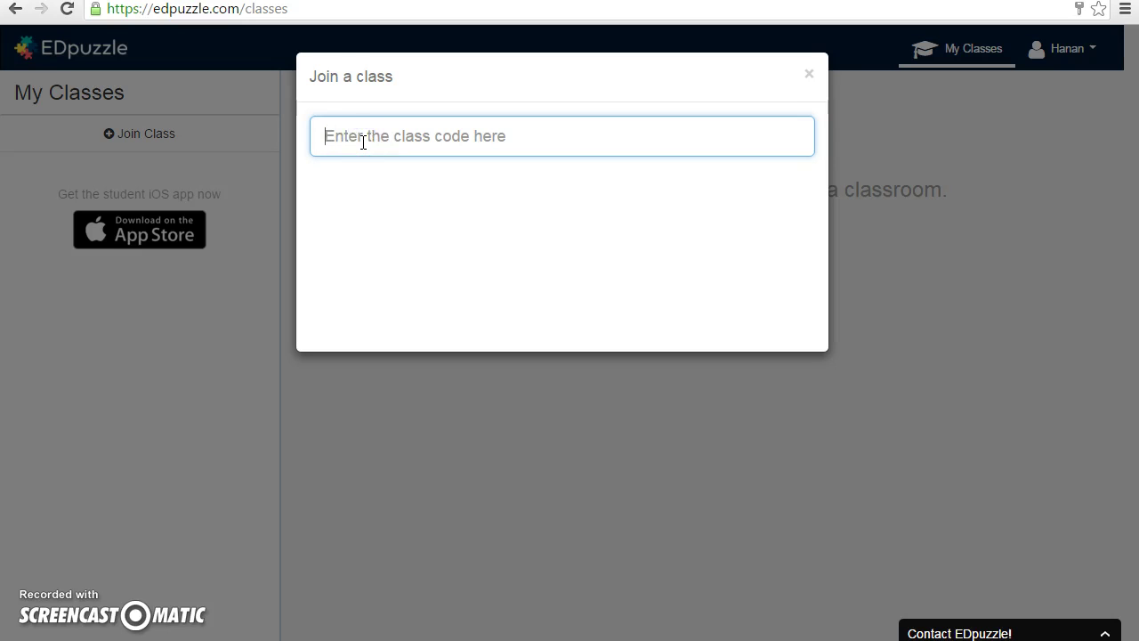
type("b")
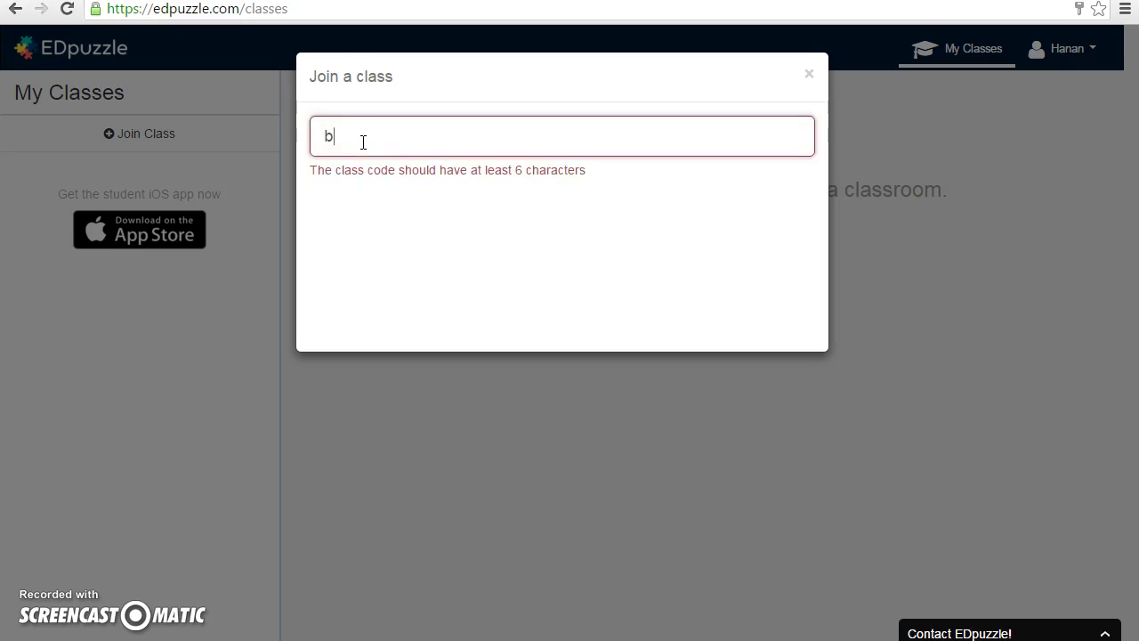
type("bqlw")
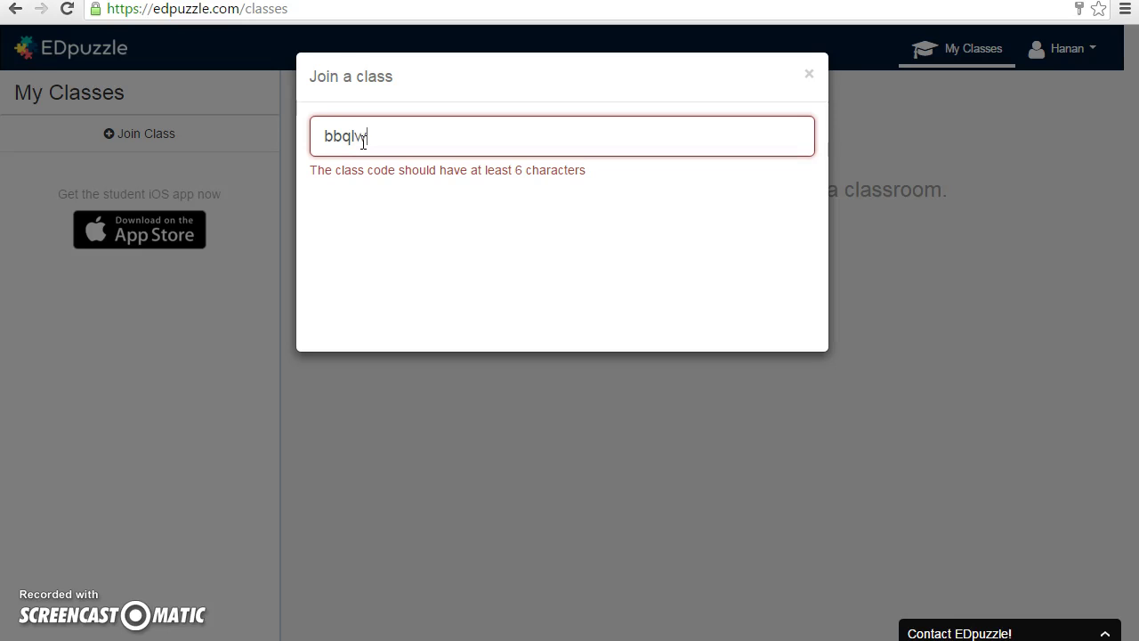
key("BackSpace")
key("BackSpace")
key("BackSpace")
key("BackSpace")
type("ql6w3")
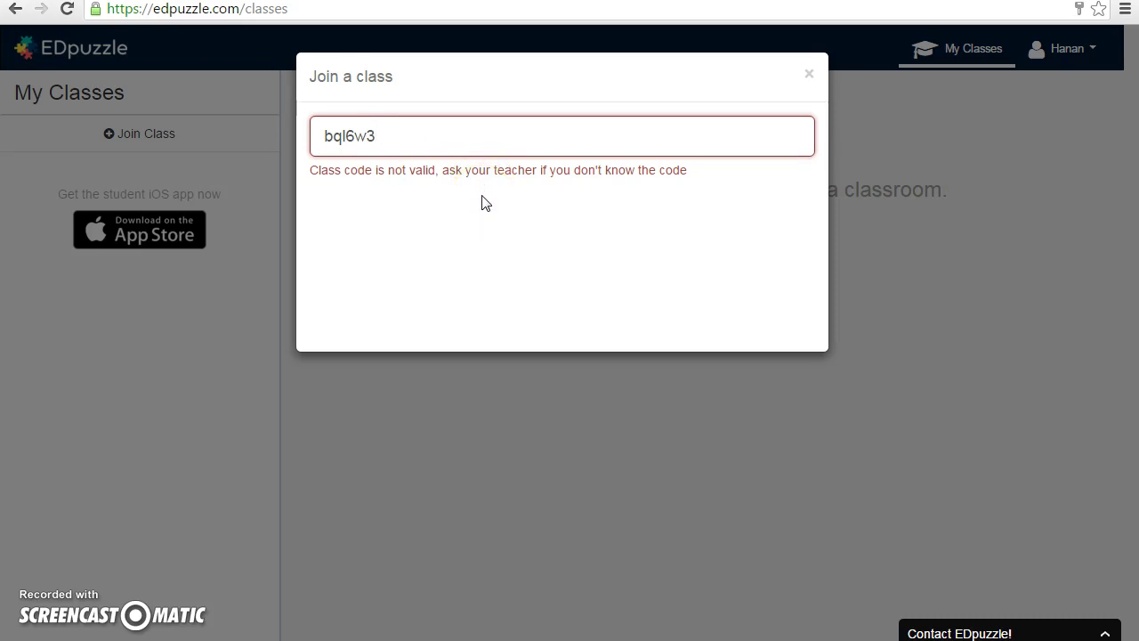
double_click(475, 138)
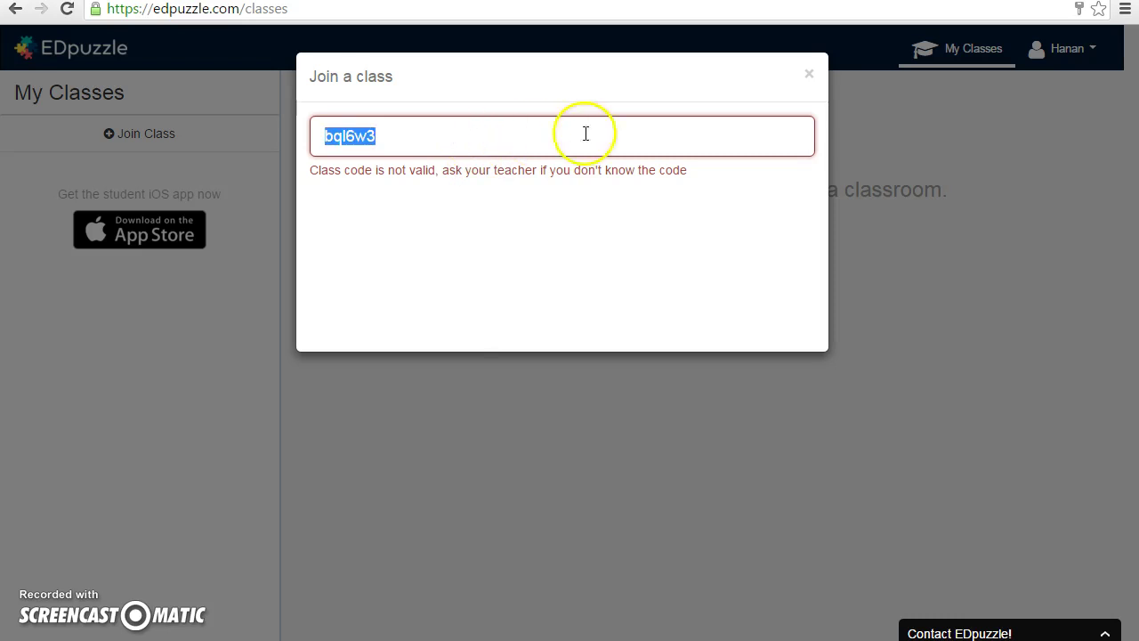
left_click(812, 75)
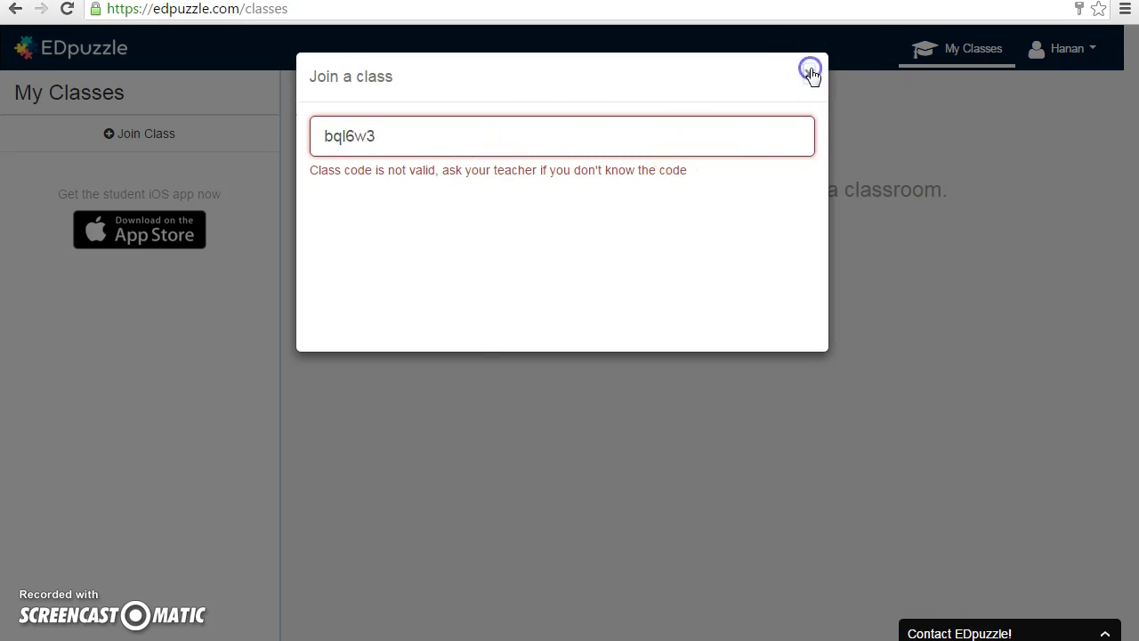